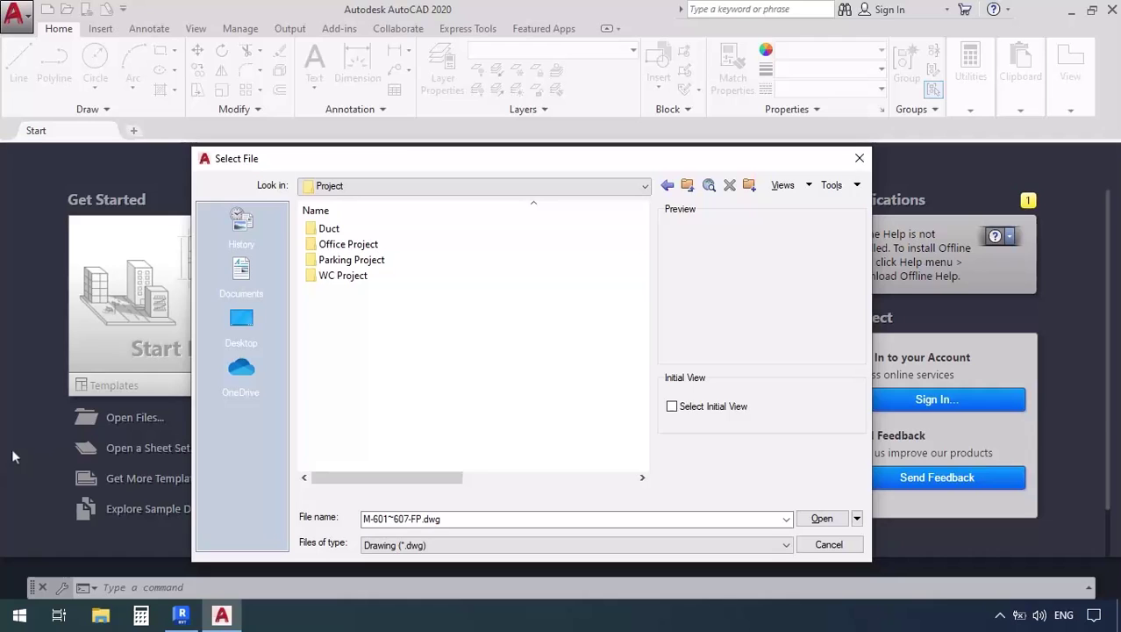
Open M-601~607-FP.dwg from the Office Project > DWG > Mechanical > Total folder.
{"action": "double_click", "coordinate": [356, 246]}
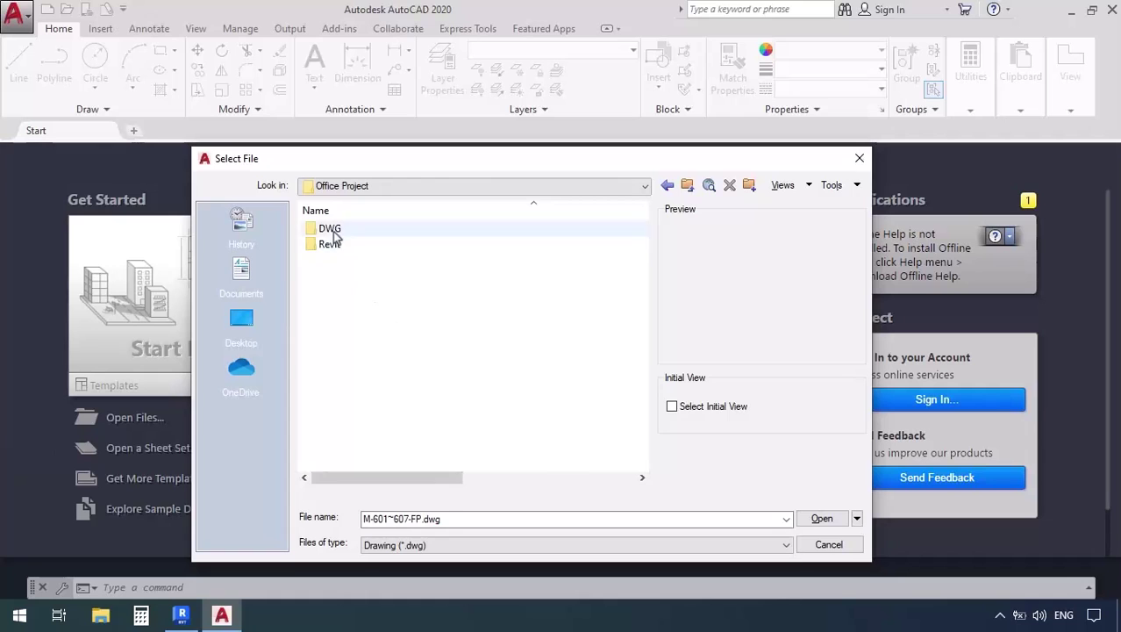
{"action": "double_click", "coordinate": [328, 228]}
{"action": "double_click", "coordinate": [330, 245]}
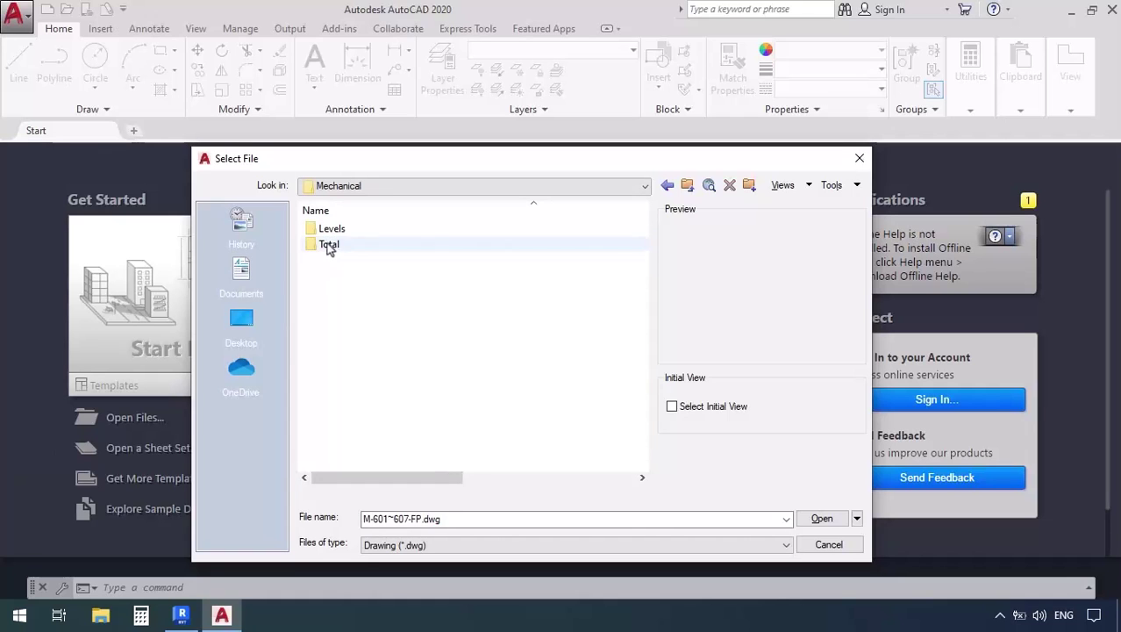
{"action": "double_click", "coordinate": [330, 244]}
{"action": "left_click", "coordinate": [346, 325]}
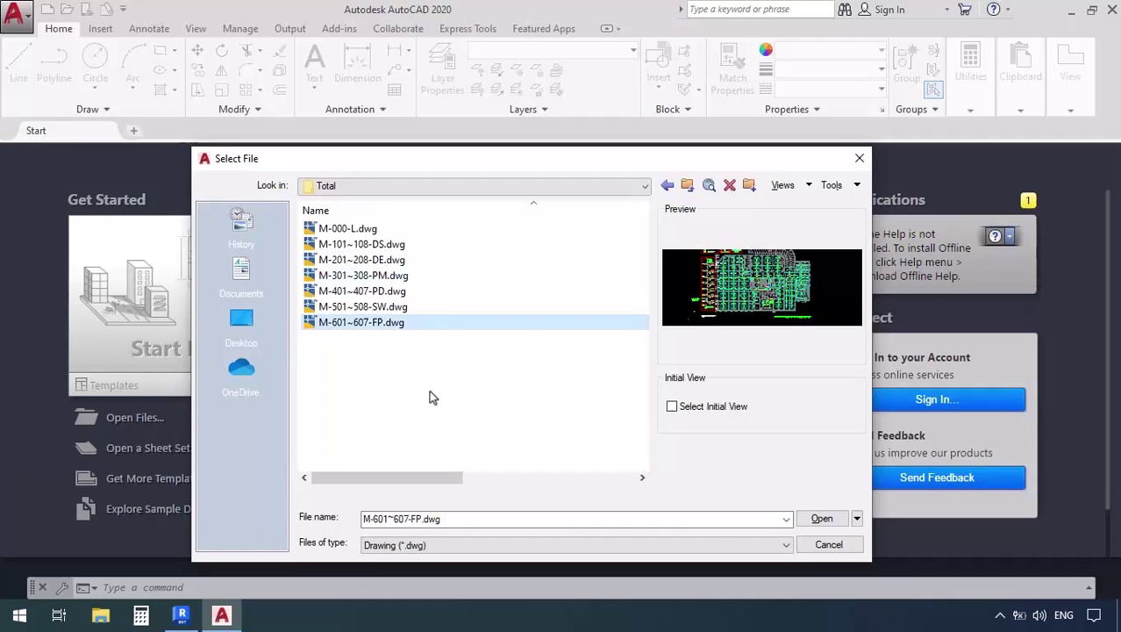
{"action": "left_click", "coordinate": [821, 518]}
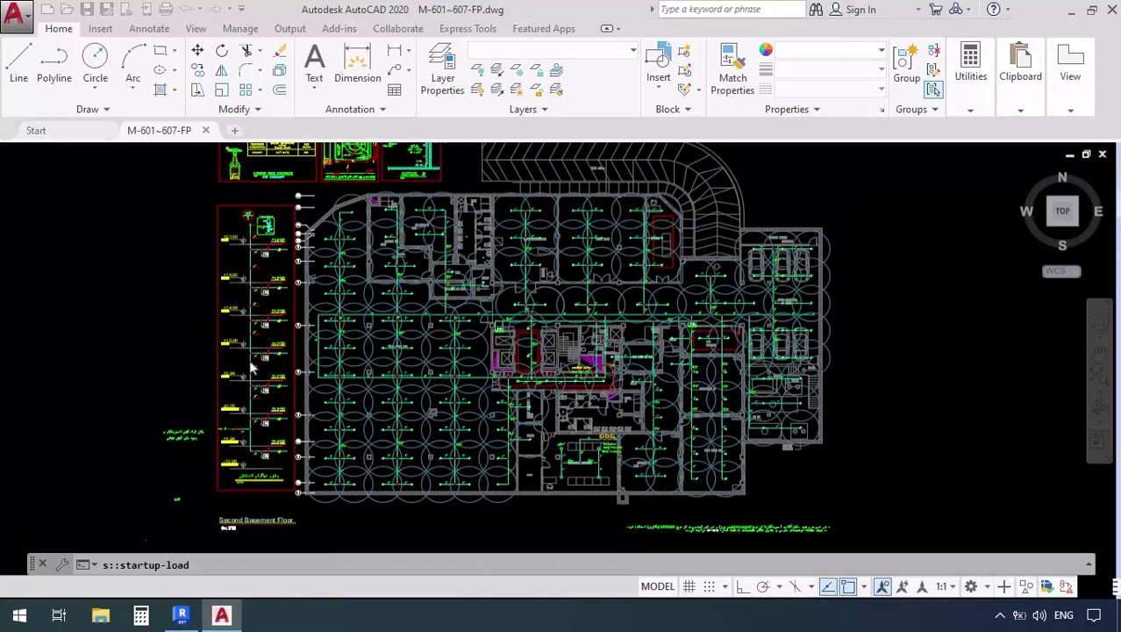
Zoom out over the stacked floor plans, then frame the +4 Fourth Floor plan with its detail boxes.
{"action": "scroll", "coordinate": [393, 387], "scroll_direction": "down", "scroll_amount": 10}
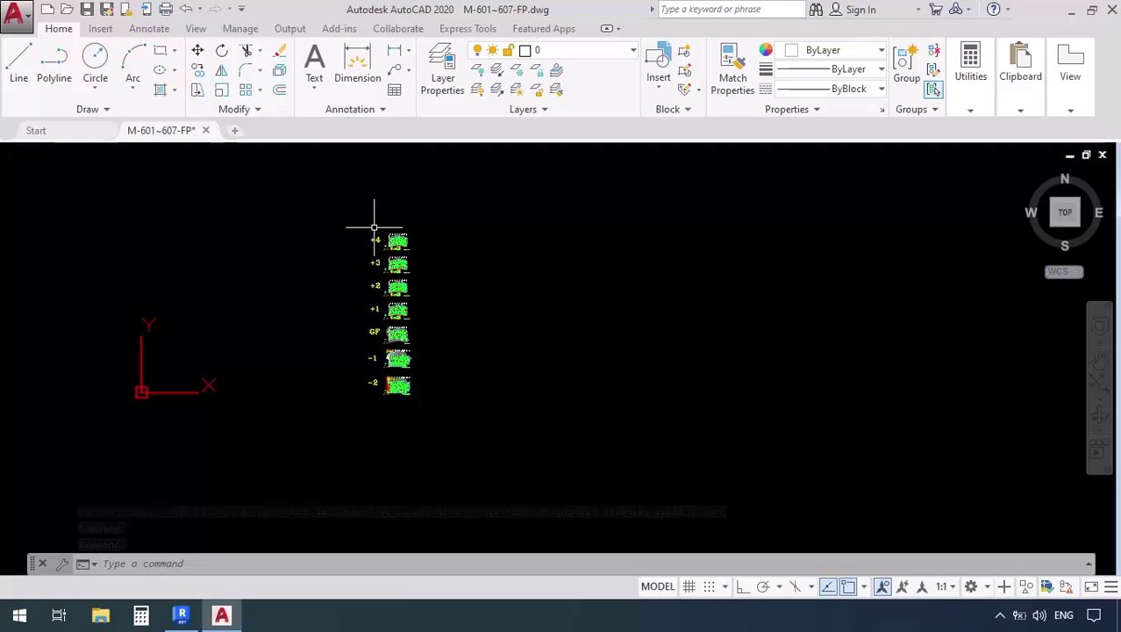
{"action": "scroll", "coordinate": [380, 233], "scroll_direction": "up", "scroll_amount": 10}
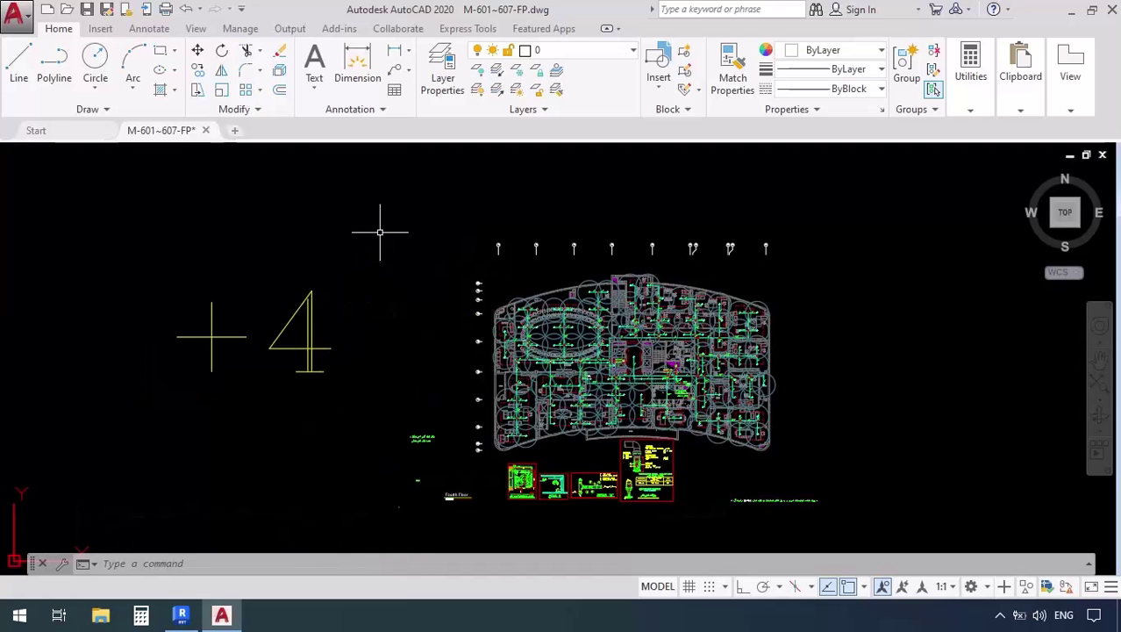
{"action": "scroll", "coordinate": [848, 516], "scroll_direction": "up", "scroll_amount": 4}
{"action": "scroll", "coordinate": [632, 408], "scroll_direction": "down", "scroll_amount": 2}
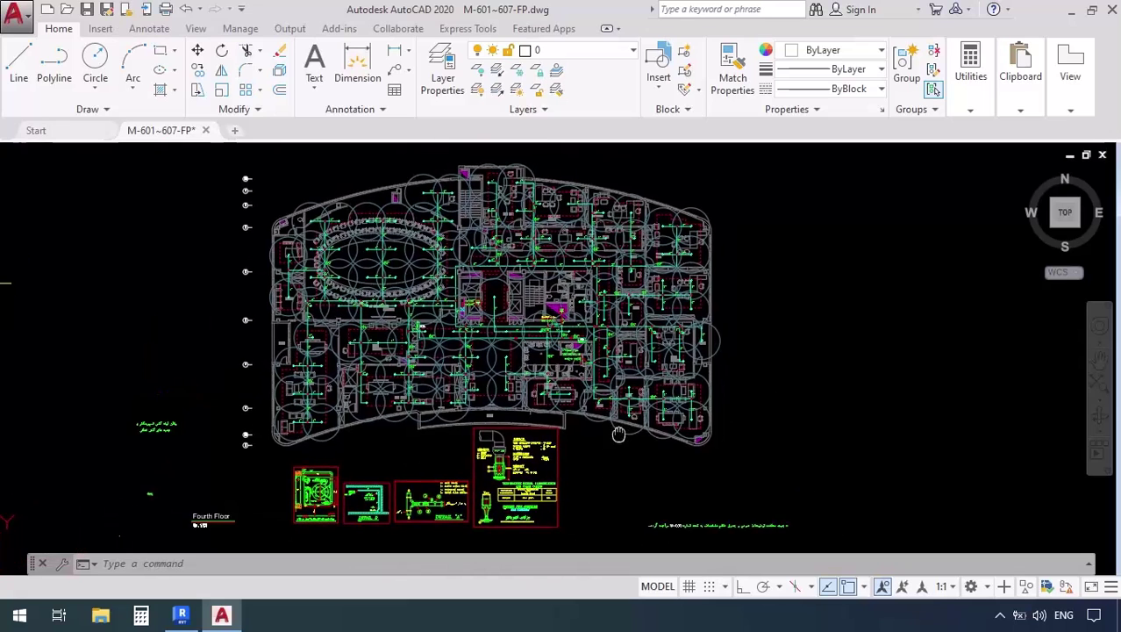
{"action": "middle_click_drag", "start_coordinate": [582, 463], "coordinate": [613, 405]}
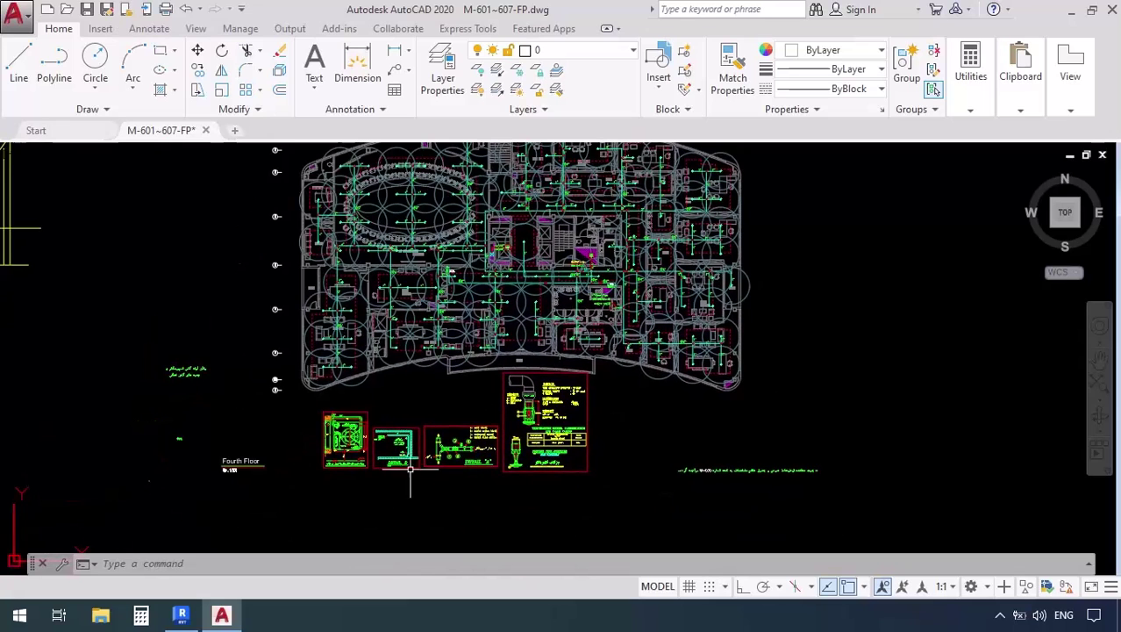
{"action": "scroll", "coordinate": [504, 384], "scroll_direction": "down", "scroll_amount": 6}
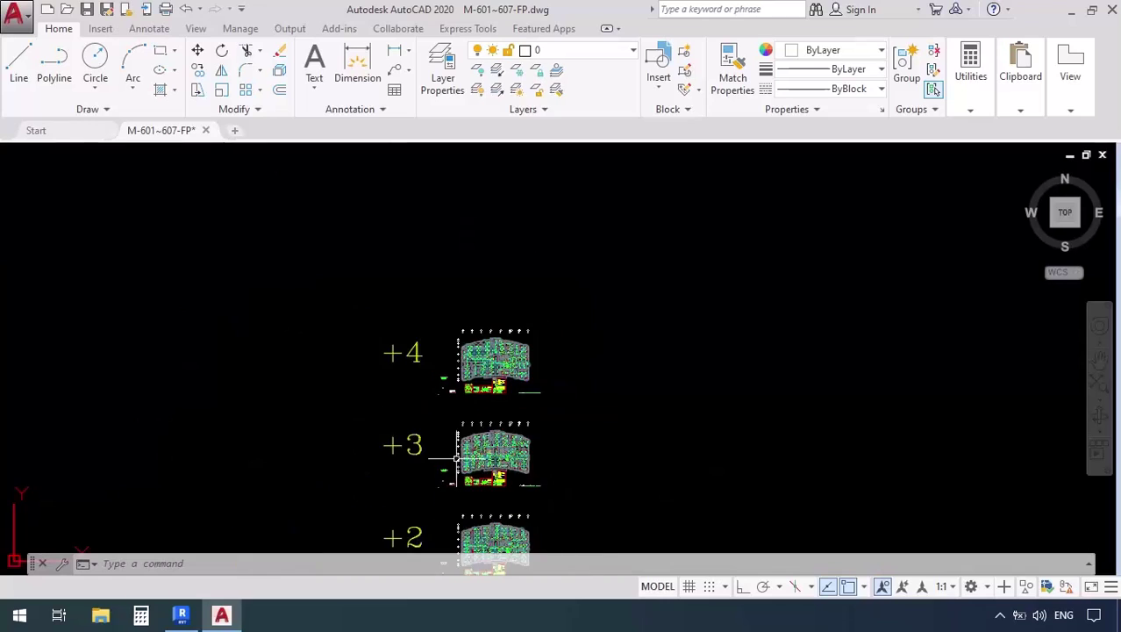
{"action": "scroll", "coordinate": [498, 385], "scroll_direction": "up", "scroll_amount": 8}
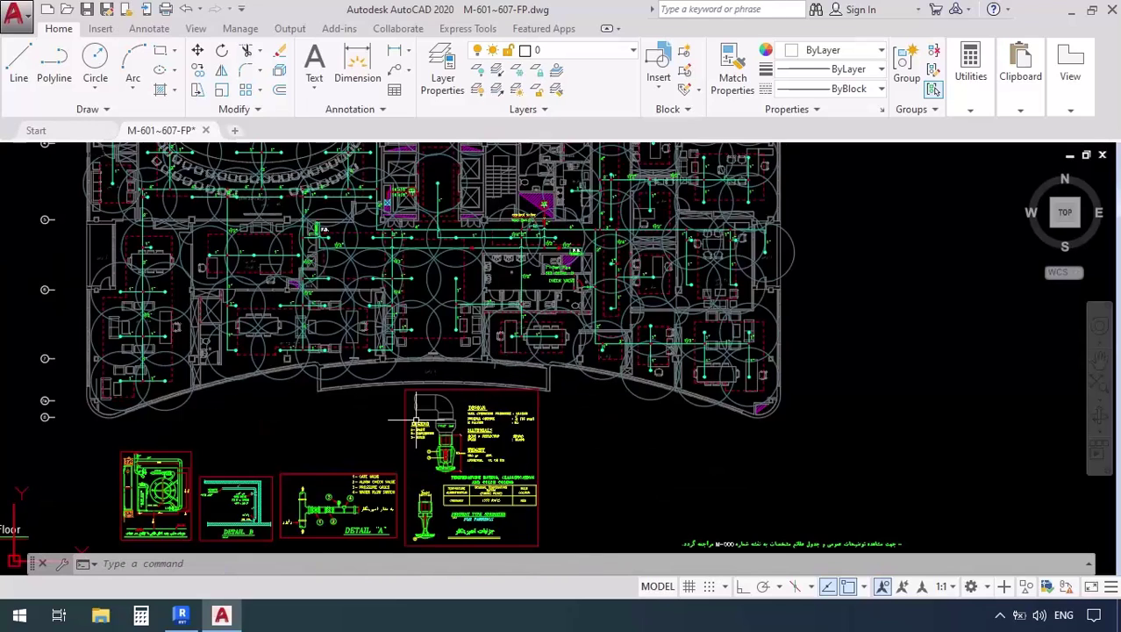
{"action": "middle_click_drag", "start_coordinate": [369, 379], "coordinate": [395, 530]}
{"action": "scroll", "coordinate": [493, 410], "scroll_direction": "down", "scroll_amount": 2}
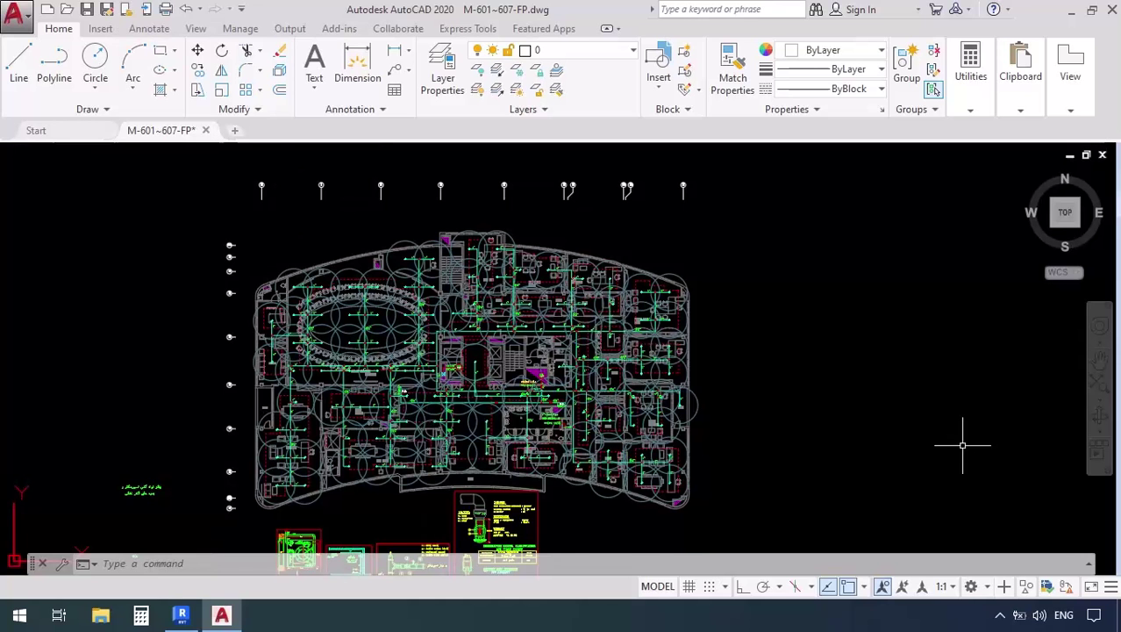
Zoom in on the Fourth Floor office rooms to see their sprinkler piping.
{"action": "scroll", "coordinate": [705, 296], "scroll_direction": "up", "scroll_amount": 5}
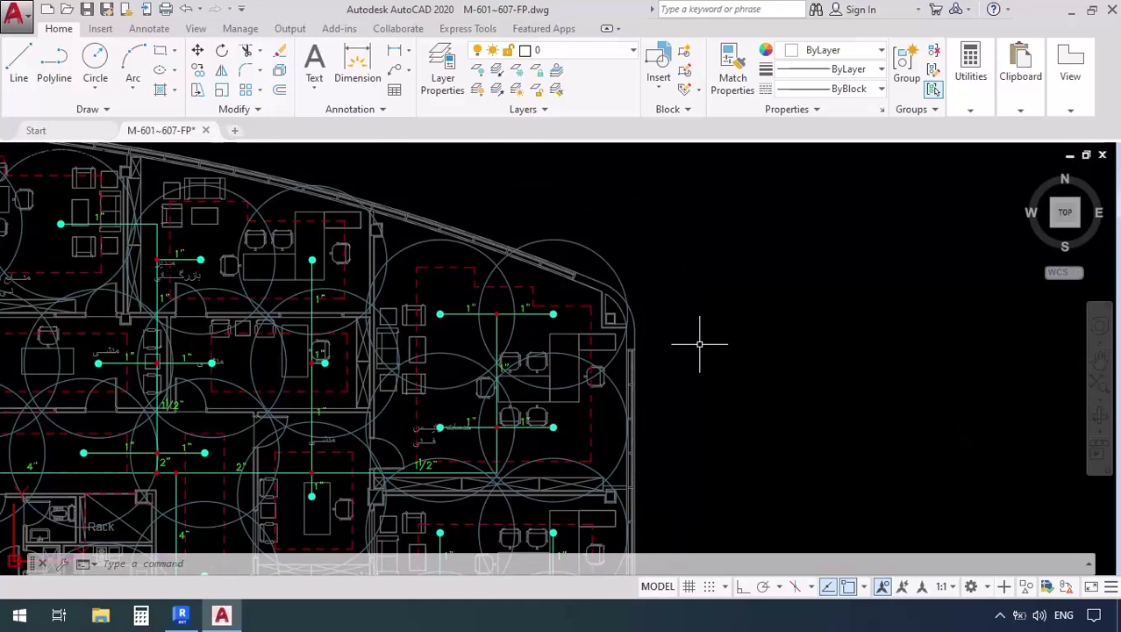
{"action": "scroll", "coordinate": [775, 293], "scroll_direction": "down", "scroll_amount": 5}
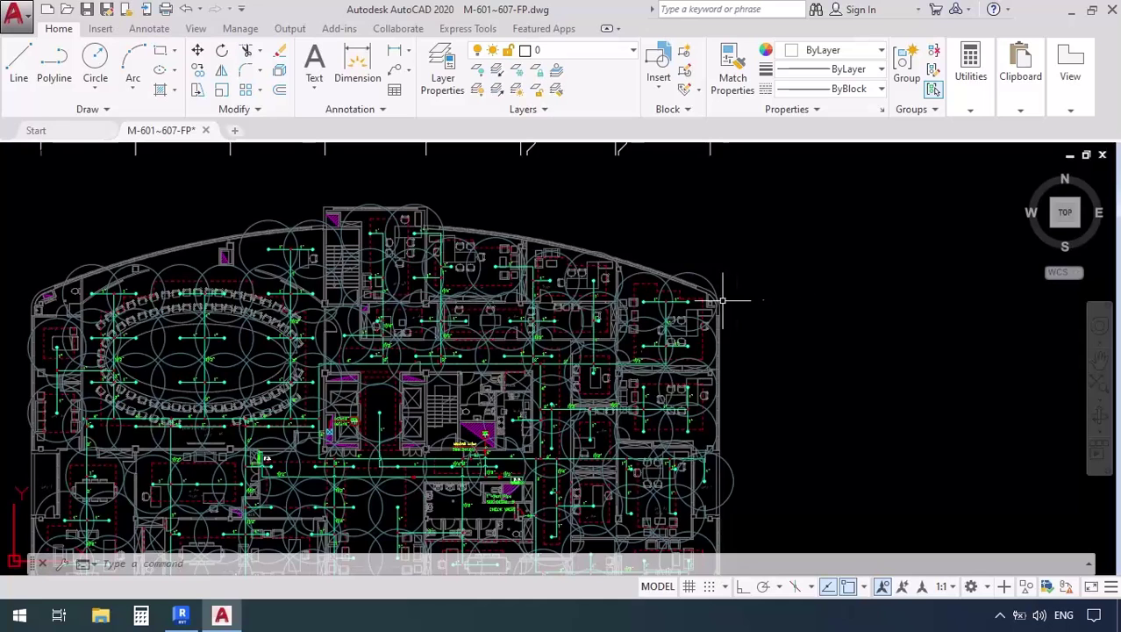
{"action": "scroll", "coordinate": [672, 299], "scroll_direction": "up", "scroll_amount": 6}
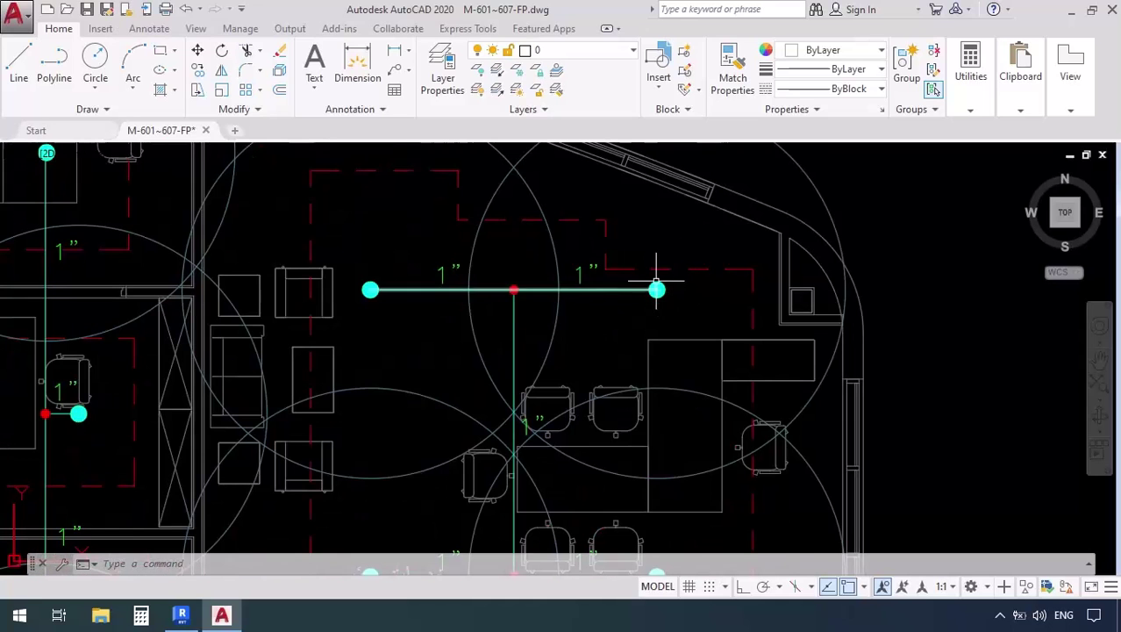
{"action": "mouse_move", "coordinate": [620, 308]}
{"action": "middle_mouse_down"}
{"action": "mouse_move", "coordinate": [657, 327]}
{"action": "mouse_move", "coordinate": [772, 349]}
{"action": "middle_mouse_up"}
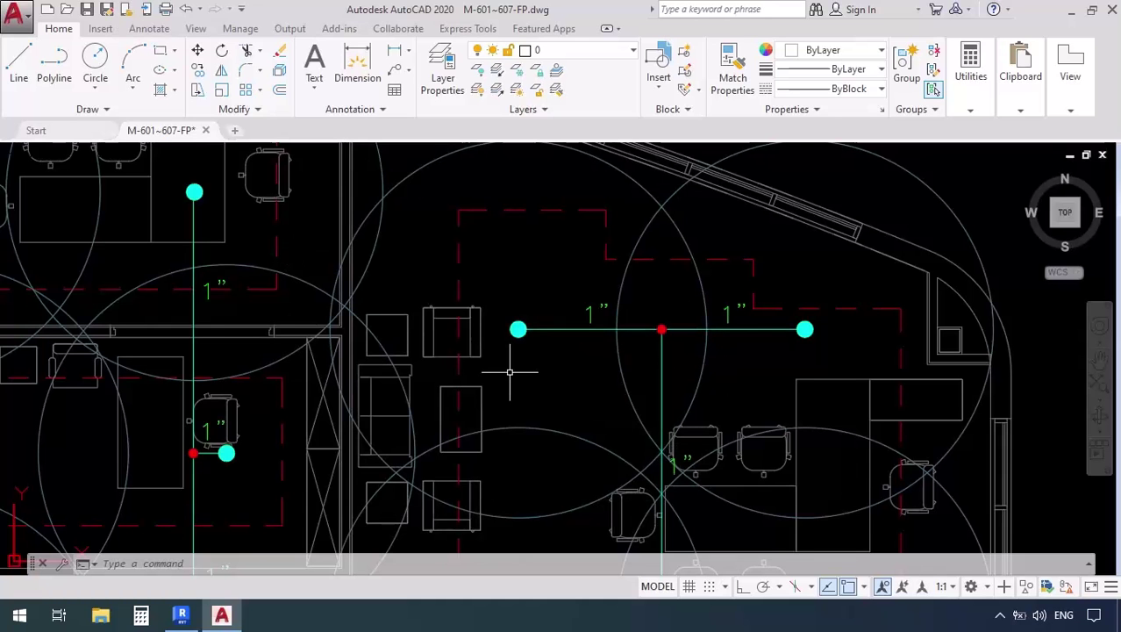
Pan west to the oval conference room, the lift and stair core, and the F.B. riser.
{"action": "scroll", "coordinate": [581, 258], "scroll_direction": "down", "scroll_amount": 2}
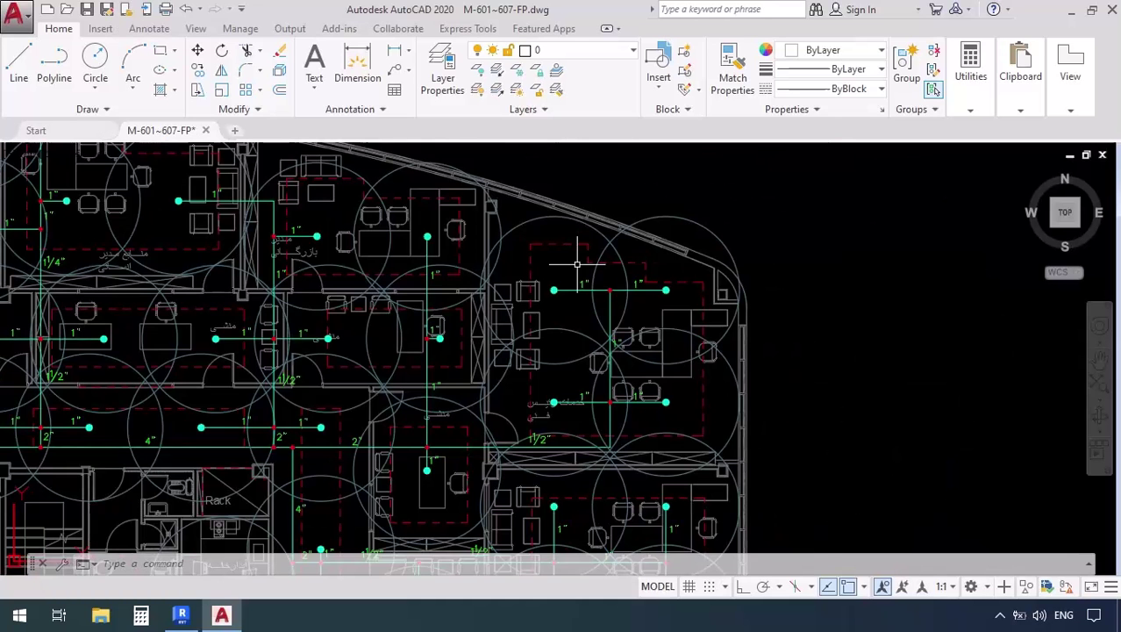
{"action": "middle_click_drag", "start_coordinate": [199, 380], "coordinate": [622, 359]}
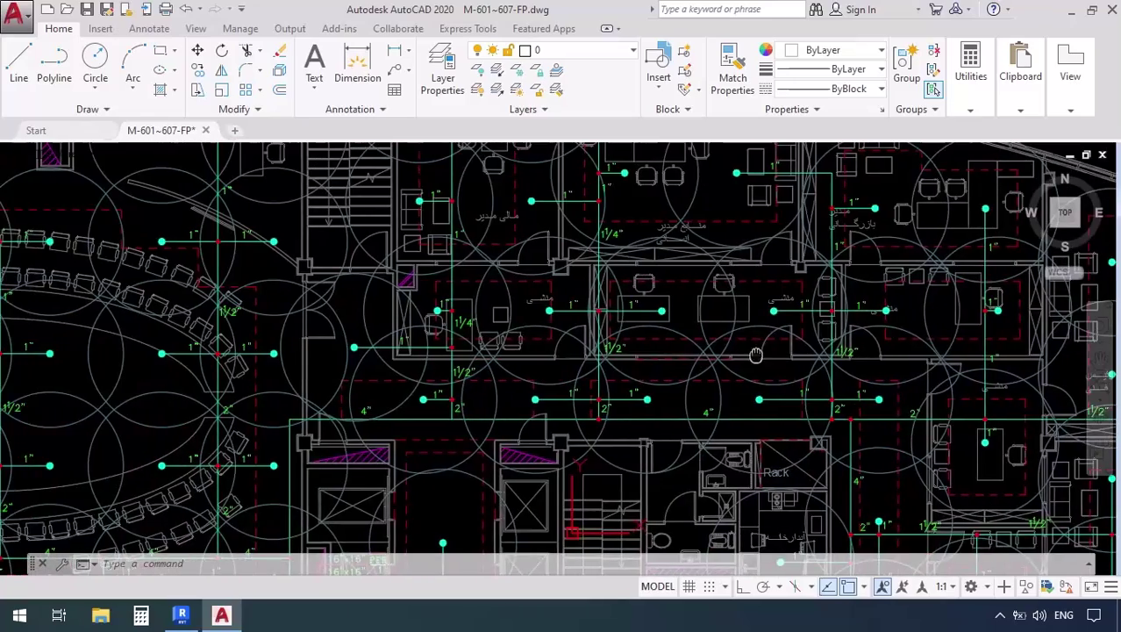
{"action": "middle_click_drag", "start_coordinate": [306, 380], "coordinate": [760, 344]}
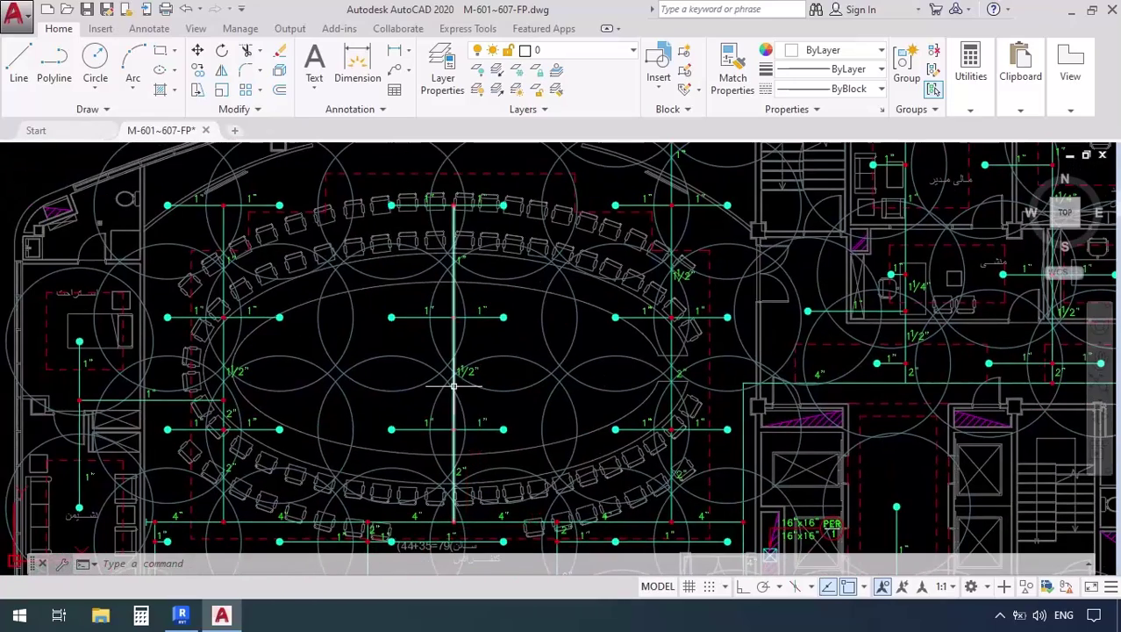
{"action": "middle_click_drag", "start_coordinate": [541, 438], "coordinate": [333, 374]}
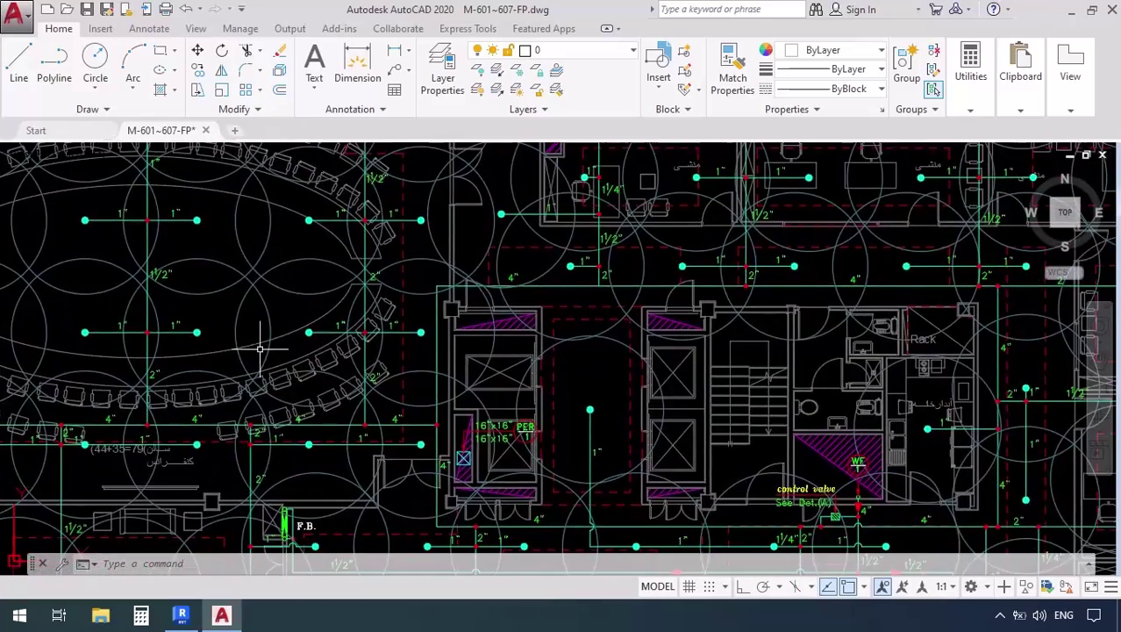
{"action": "scroll", "coordinate": [316, 386], "scroll_direction": "down", "scroll_amount": 1}
{"action": "scroll", "coordinate": [285, 398], "scroll_direction": "up", "scroll_amount": 1}
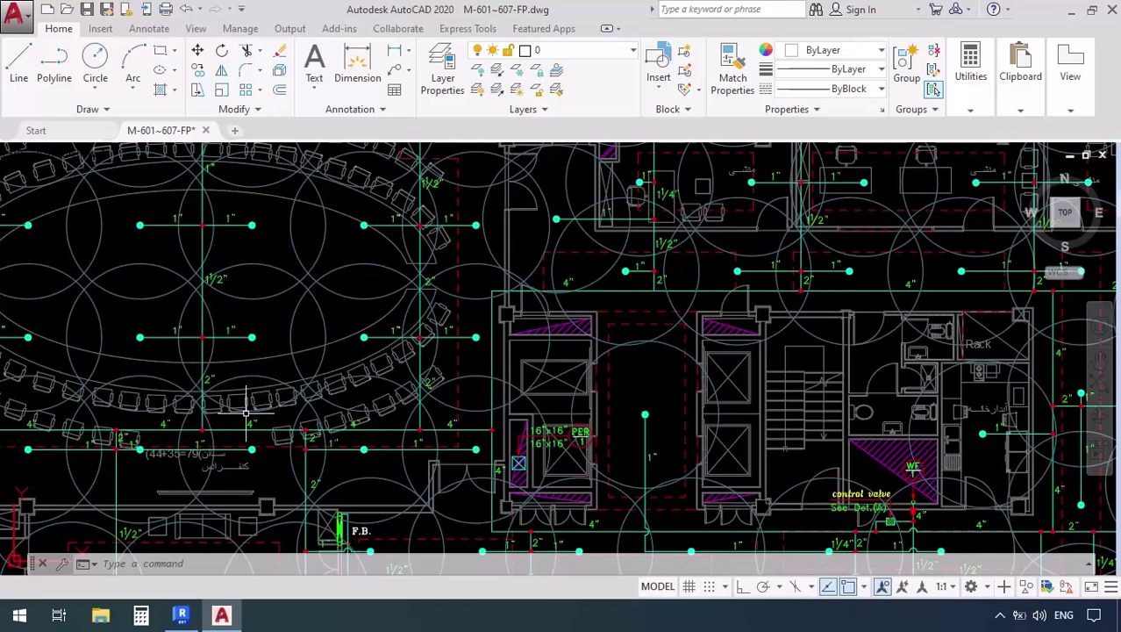
{"action": "middle_click_drag", "start_coordinate": [246, 413], "coordinate": [518, 325]}
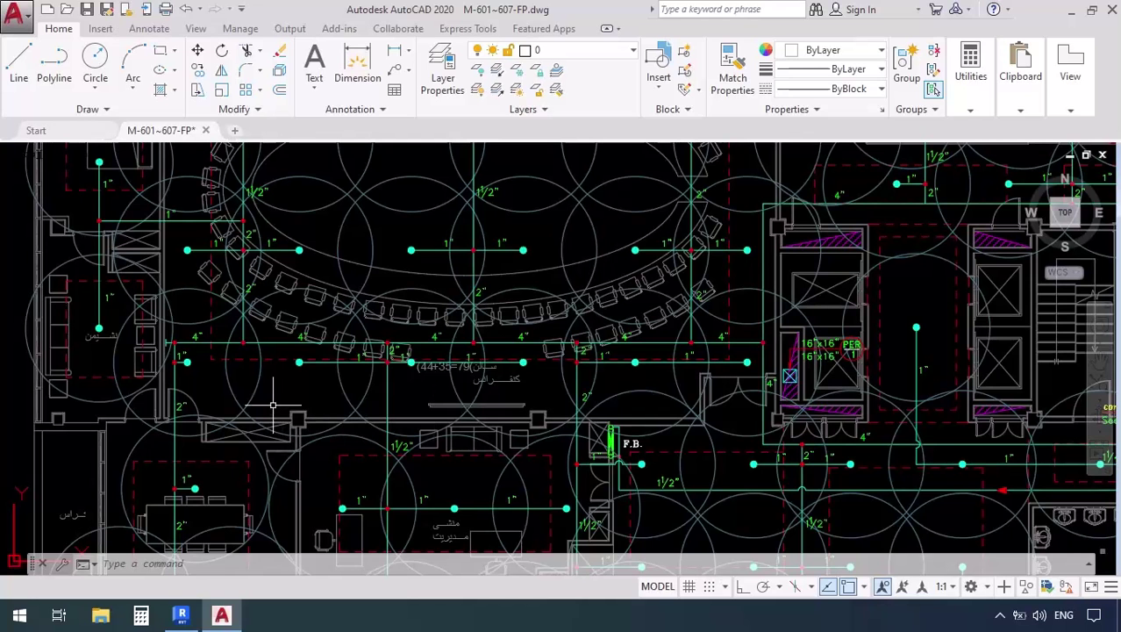
{"action": "scroll", "coordinate": [290, 410], "scroll_direction": "down", "scroll_amount": 8}
Zoom in from the whole floor to the See Det.(A) control valve beside the stairs.
{"action": "middle_click_drag", "start_coordinate": [351, 462], "coordinate": [419, 408]}
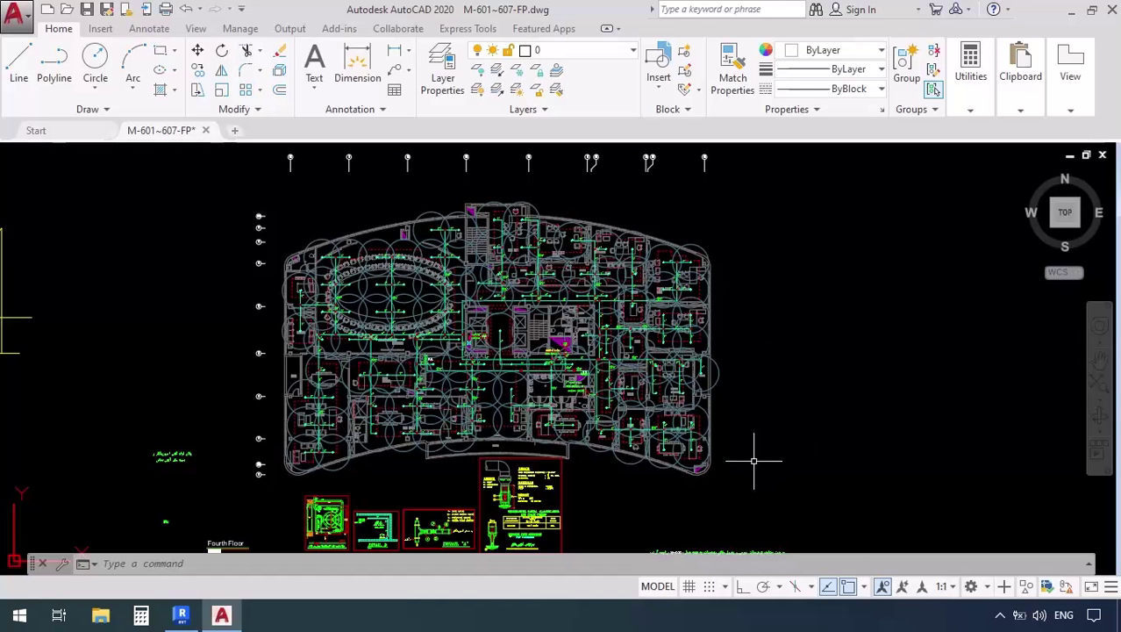
{"action": "scroll", "coordinate": [439, 421], "scroll_direction": "up", "scroll_amount": 5}
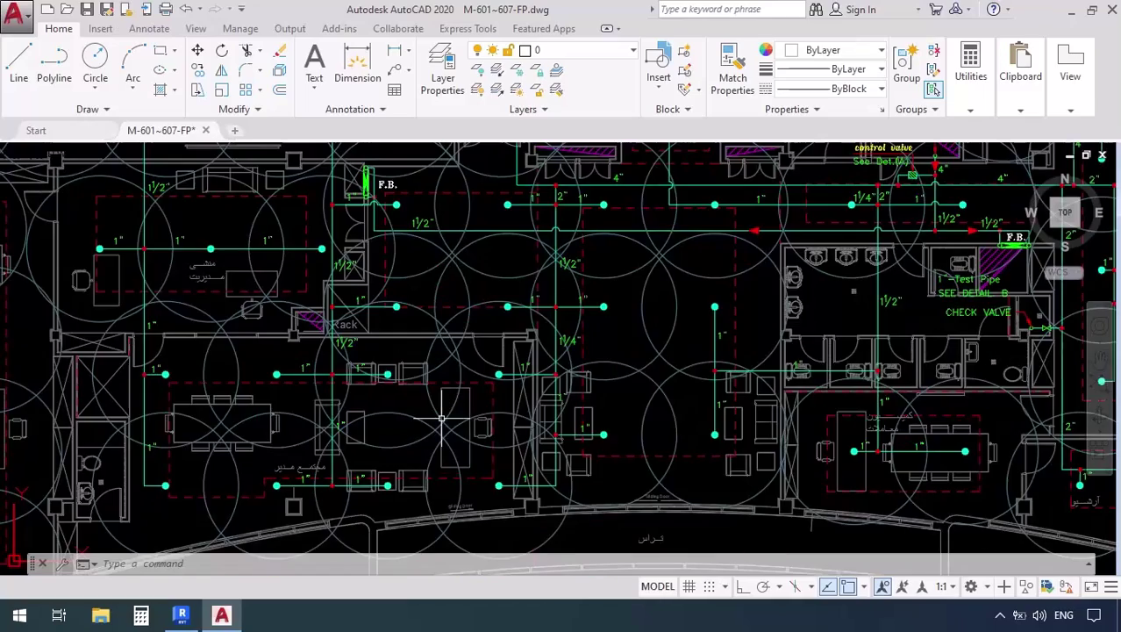
{"action": "scroll", "coordinate": [562, 338], "scroll_direction": "up", "scroll_amount": 3}
{"action": "mouse_move", "coordinate": [563, 339]}
{"action": "middle_mouse_down"}
{"action": "mouse_move", "coordinate": [527, 386]}
{"action": "mouse_move", "coordinate": [356, 512]}
{"action": "middle_mouse_up"}
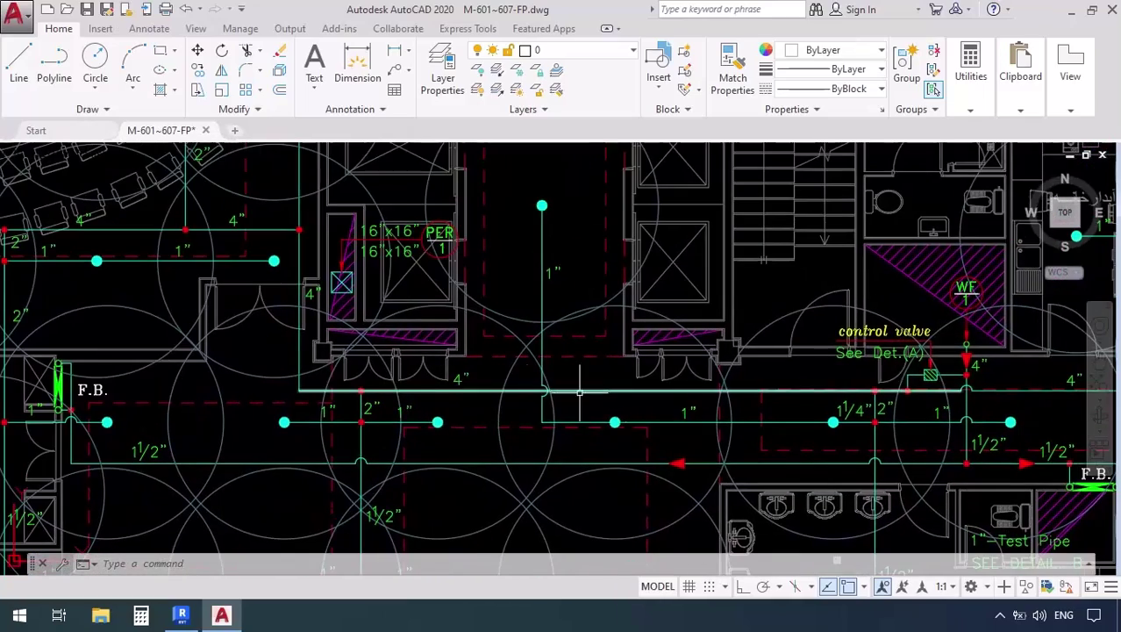
{"action": "middle_click_drag", "start_coordinate": [897, 422], "coordinate": [512, 414]}
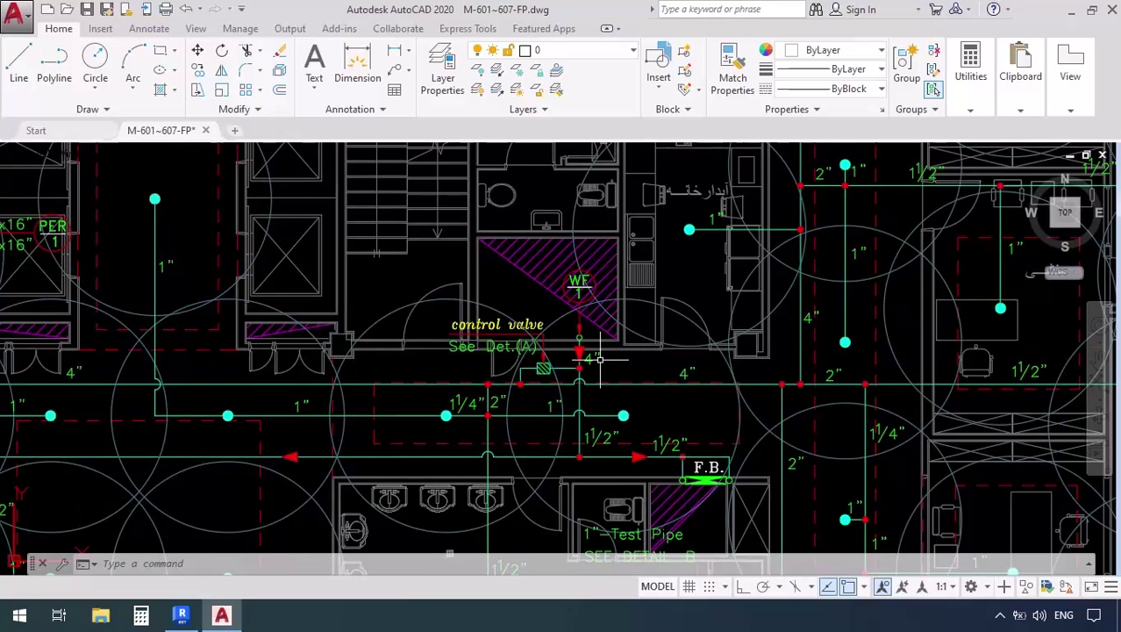
Examine the control valve piping and centre the valve in the view.
{"action": "scroll", "coordinate": [580, 365], "scroll_direction": "up", "scroll_amount": 5}
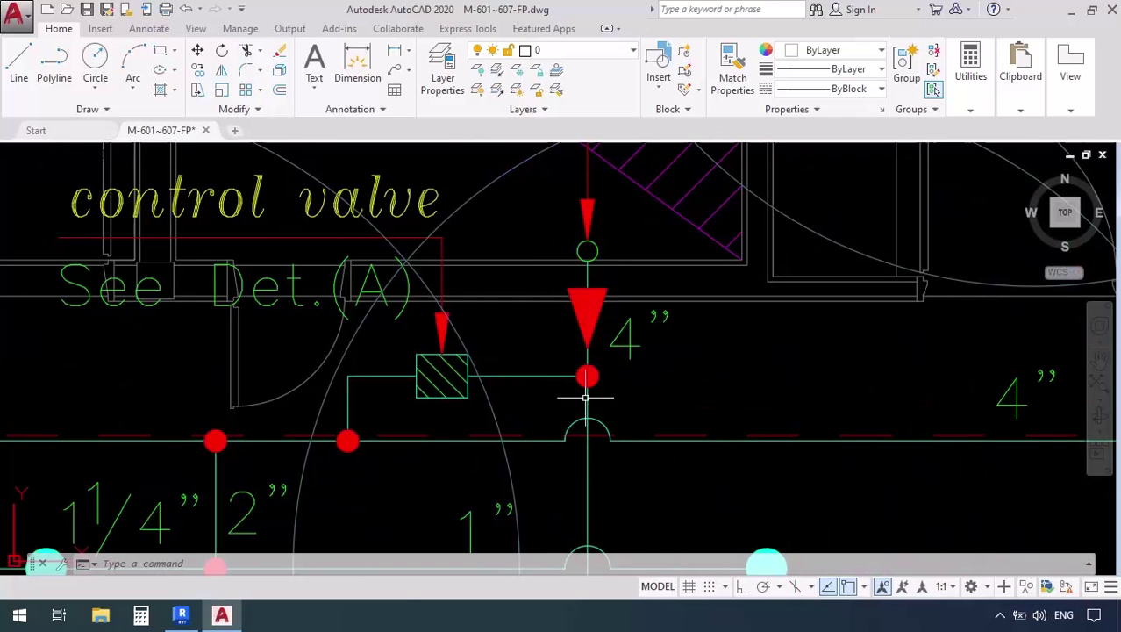
{"action": "mouse_move", "coordinate": [587, 457]}
{"action": "middle_mouse_down"}
{"action": "mouse_move", "coordinate": [629, 384]}
{"action": "mouse_move", "coordinate": [700, 355]}
{"action": "middle_mouse_up"}
{"action": "scroll", "coordinate": [700, 354], "scroll_direction": "down", "scroll_amount": 4}
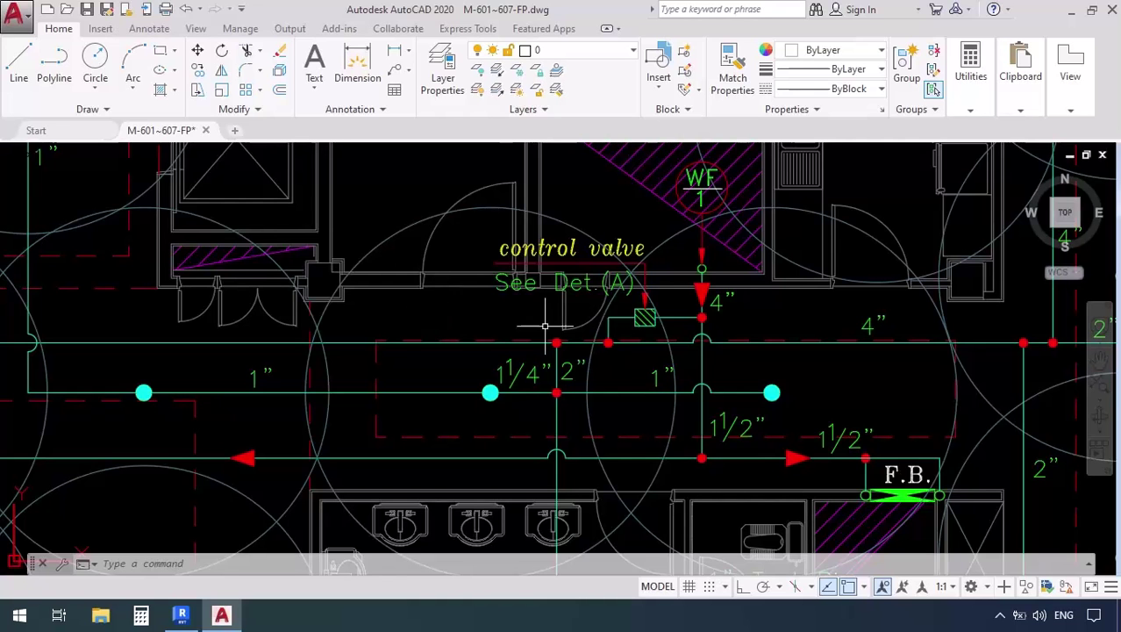
{"action": "middle_click_drag", "start_coordinate": [624, 359], "coordinate": [597, 342]}
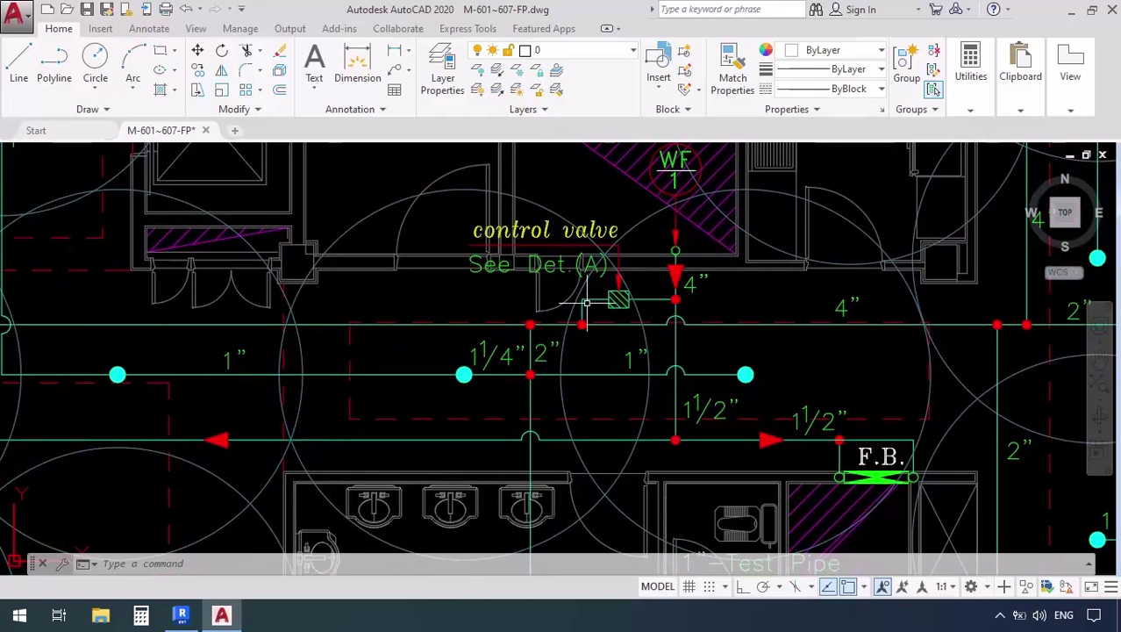
{"action": "left_click", "coordinate": [583, 325]}
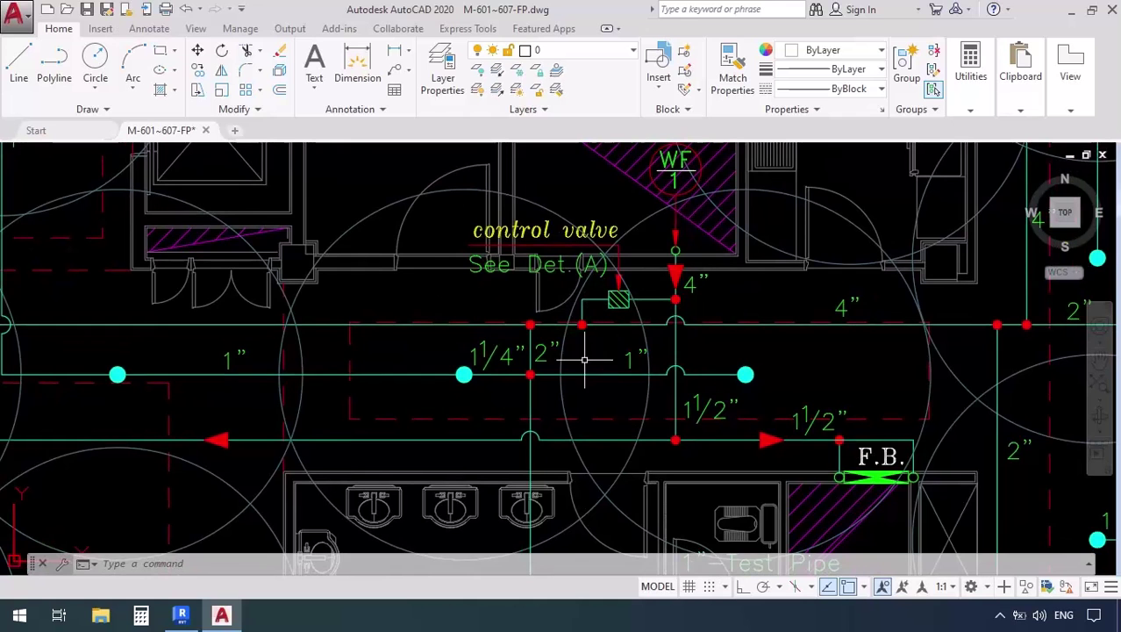
Pan around the stair and lift core and east toward the Rack room, then return to the valve.
{"action": "middle_click_drag", "start_coordinate": [585, 360], "coordinate": [721, 342]}
{"action": "scroll", "coordinate": [737, 338], "scroll_direction": "down", "scroll_amount": 2}
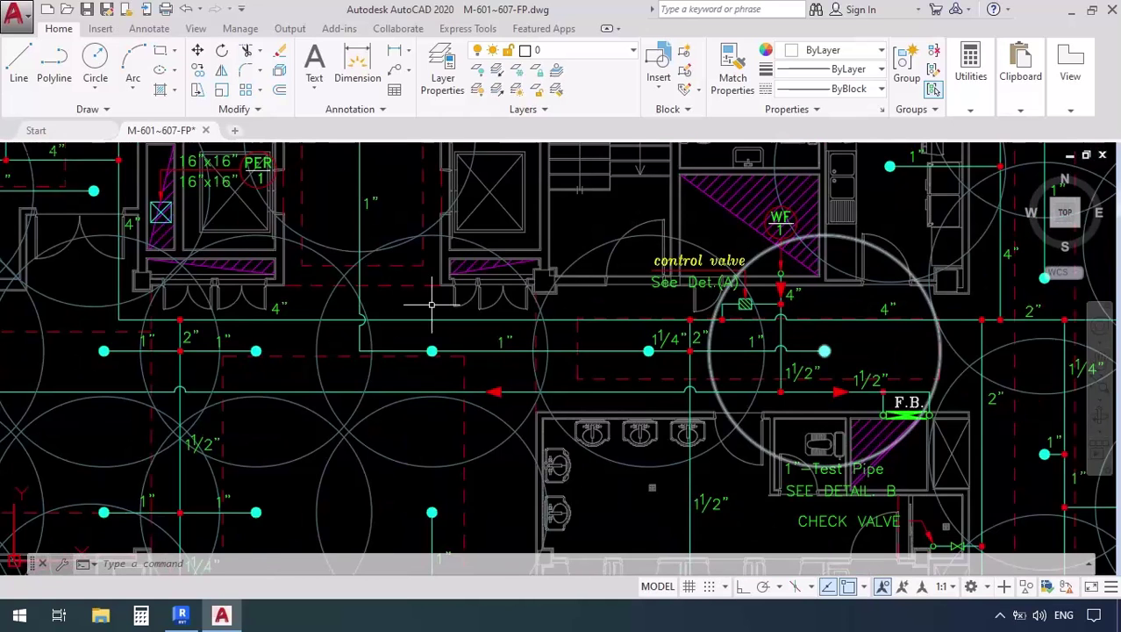
{"action": "middle_click_drag", "start_coordinate": [300, 313], "coordinate": [486, 328]}
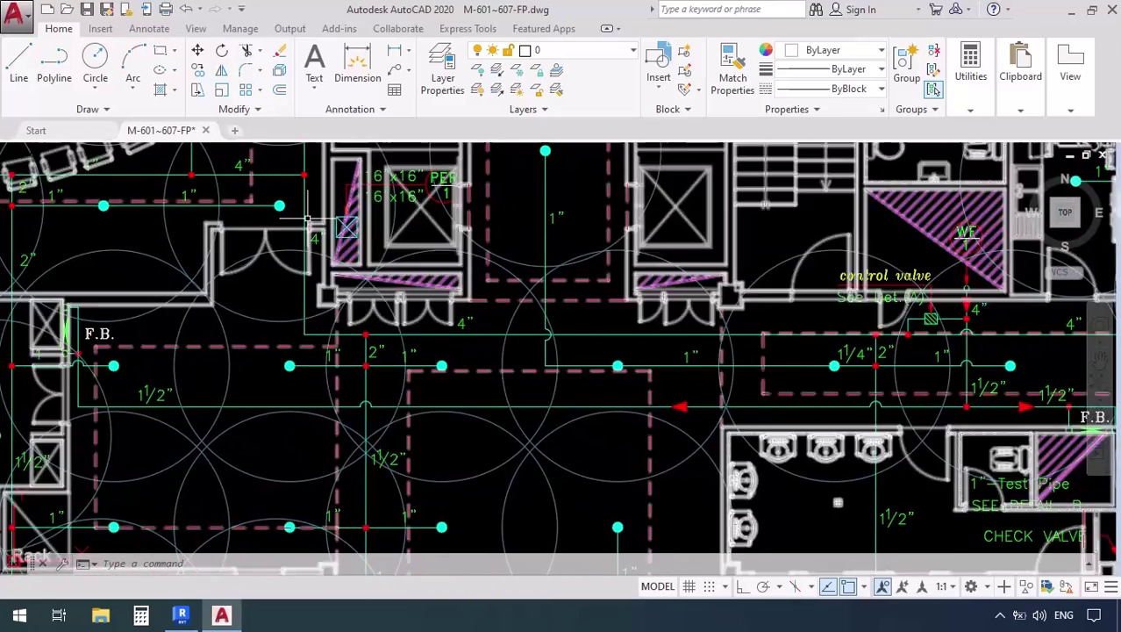
{"action": "middle_click_drag", "start_coordinate": [309, 219], "coordinate": [321, 465]}
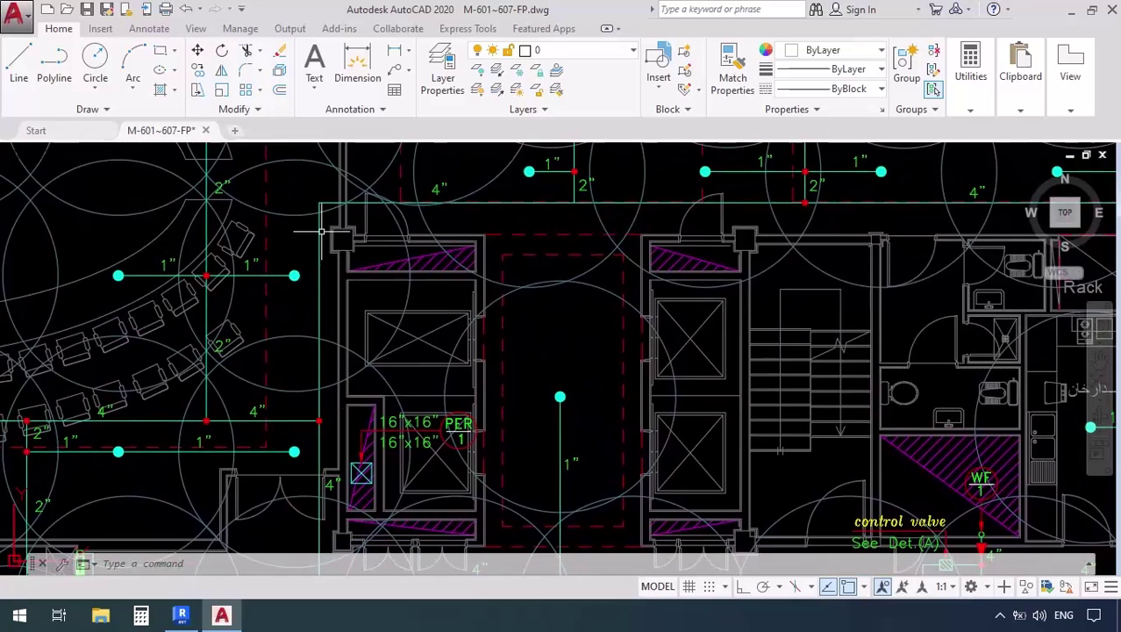
{"action": "middle_click_drag", "start_coordinate": [833, 215], "coordinate": [225, 202]}
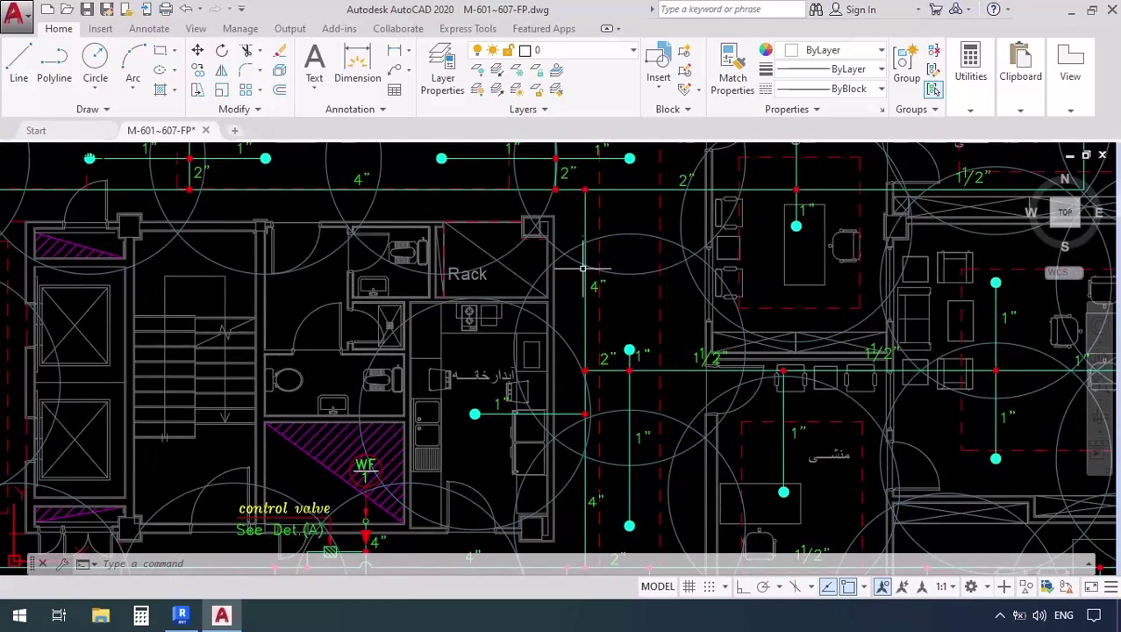
{"action": "mouse_move", "coordinate": [576, 510]}
{"action": "middle_mouse_down"}
{"action": "mouse_move", "coordinate": [708, 393]}
{"action": "mouse_move", "coordinate": [885, 345]}
{"action": "middle_mouse_up"}
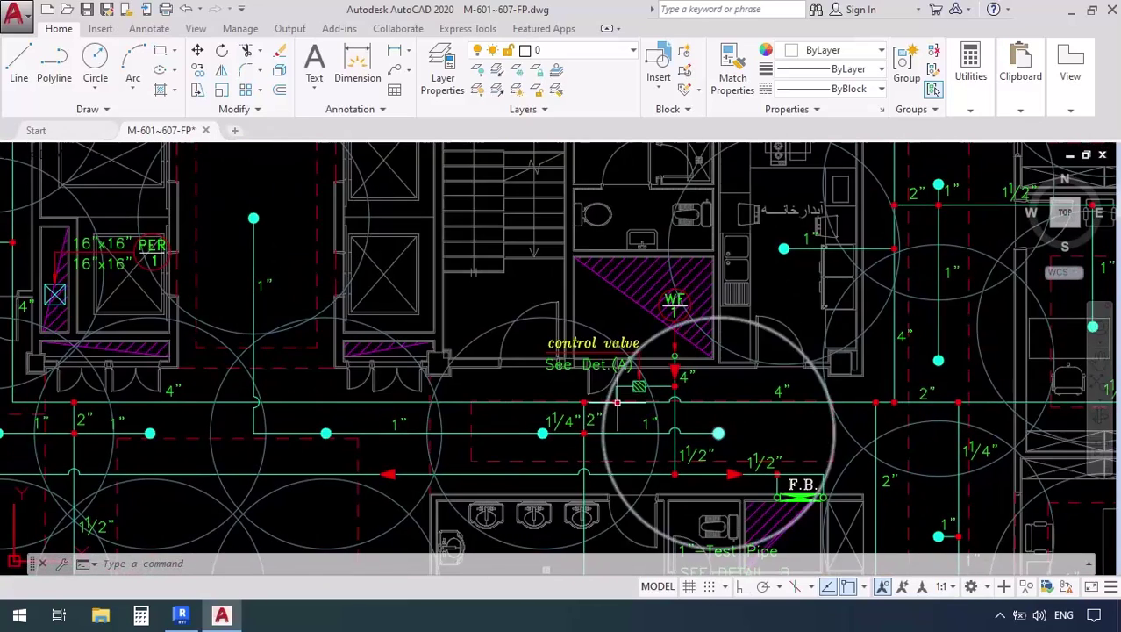
{"action": "scroll", "coordinate": [615, 439], "scroll_direction": "down", "scroll_amount": 3}
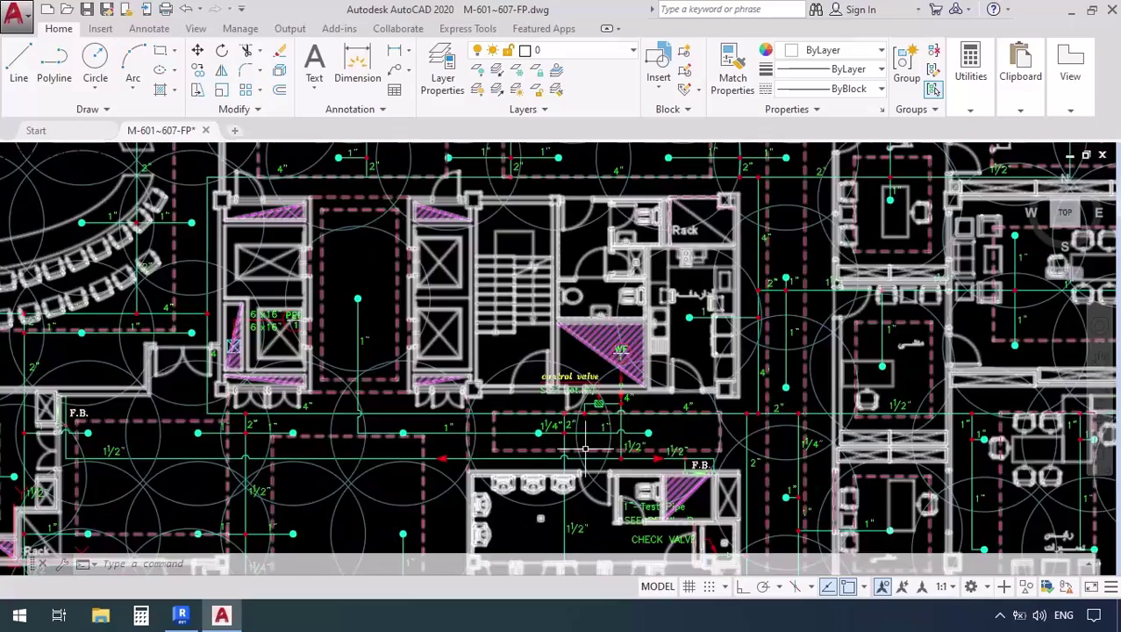
Zoom in on the lift core piping, then back out over the conference seating area.
{"action": "scroll", "coordinate": [585, 448], "scroll_direction": "down", "scroll_amount": 4}
{"action": "scroll", "coordinate": [544, 420], "scroll_direction": "up", "scroll_amount": 2}
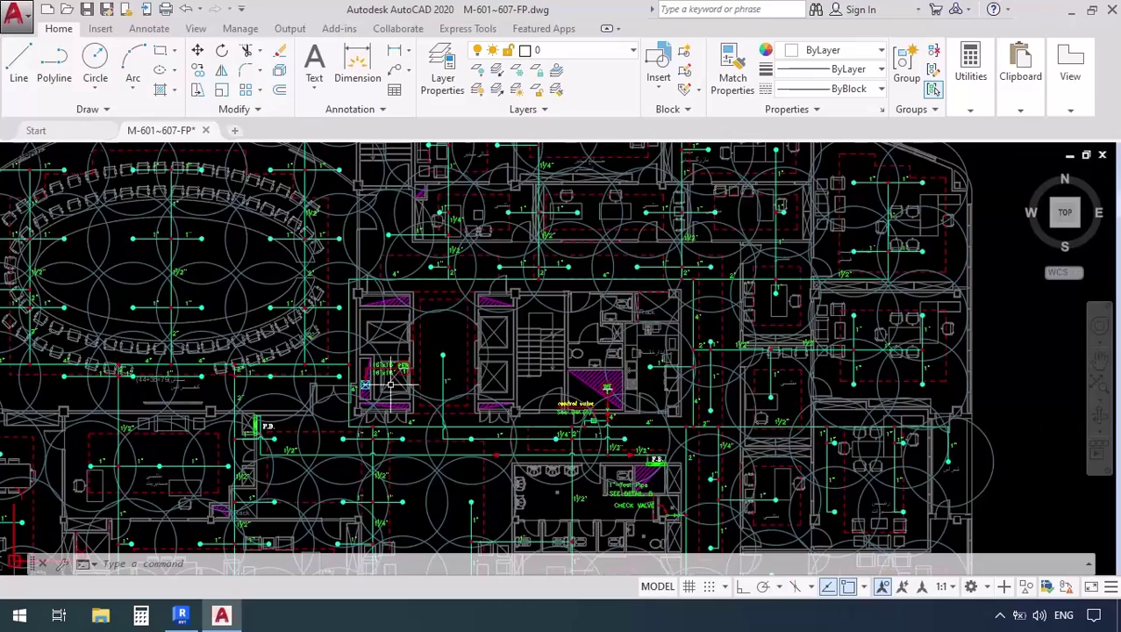
{"action": "scroll", "coordinate": [510, 375], "scroll_direction": "up", "scroll_amount": 3}
{"action": "scroll", "coordinate": [510, 375], "scroll_direction": "up", "scroll_amount": 4}
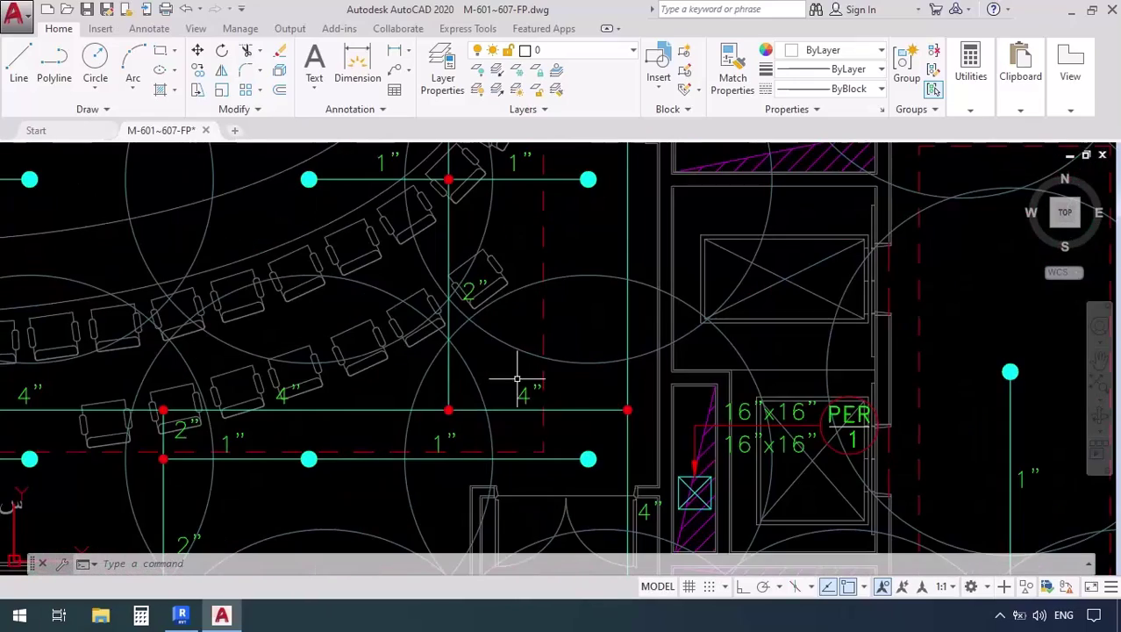
{"action": "scroll", "coordinate": [482, 404], "scroll_direction": "down", "scroll_amount": 6}
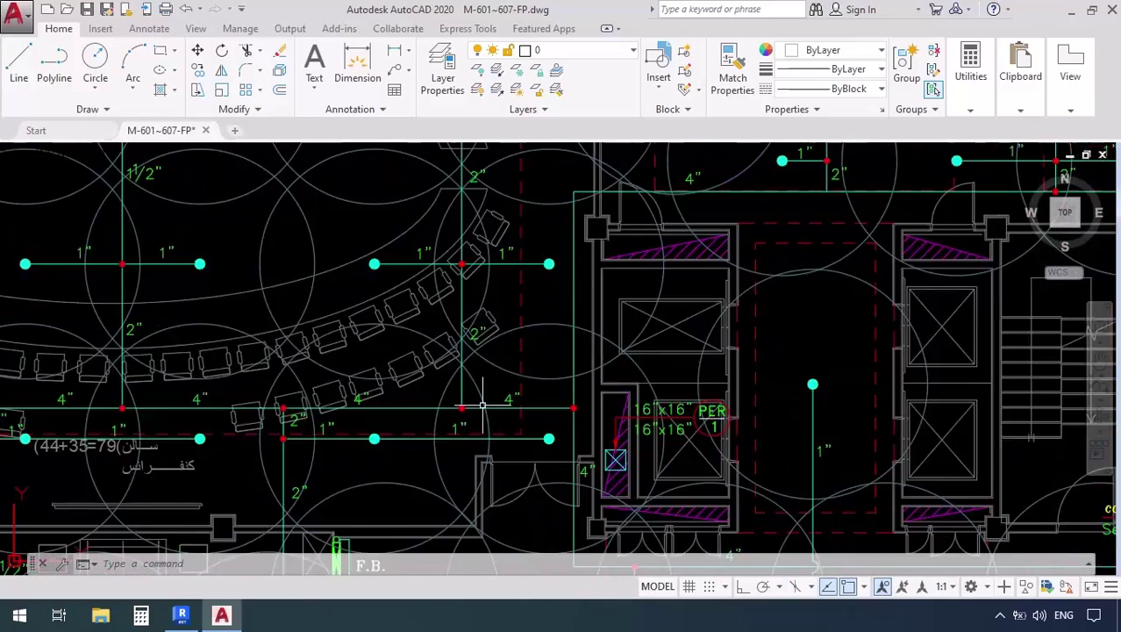
{"action": "scroll", "coordinate": [436, 406], "scroll_direction": "up", "scroll_amount": 3}
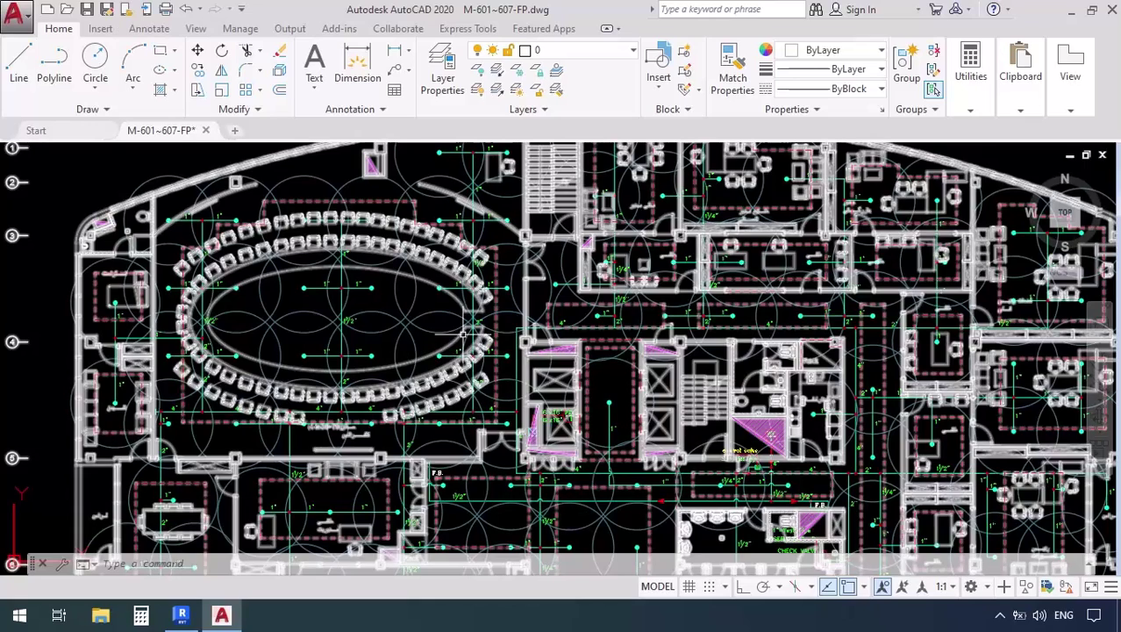
{"action": "middle_click_drag", "start_coordinate": [480, 326], "coordinate": [476, 379]}
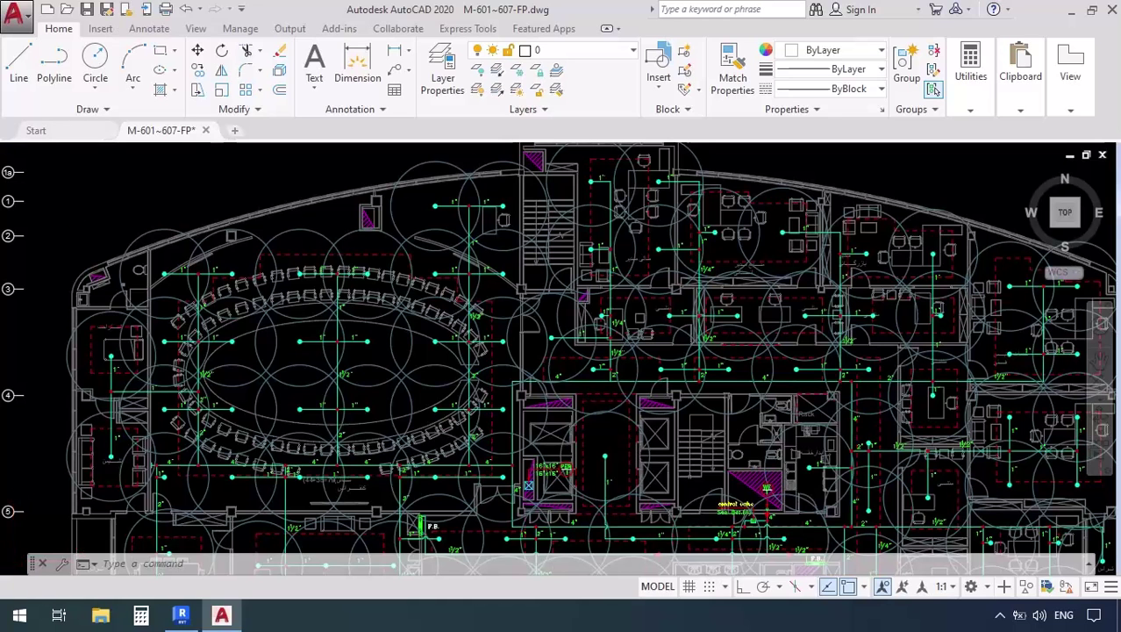
{"action": "scroll", "coordinate": [176, 192], "scroll_direction": "down", "scroll_amount": 3}
Trace the control valve pipe to both F.B. connections, then zoom out to the full plan and legend.
{"action": "scroll", "coordinate": [492, 424], "scroll_direction": "up", "scroll_amount": 5}
{"action": "scroll", "coordinate": [578, 273], "scroll_direction": "up", "scroll_amount": 3}
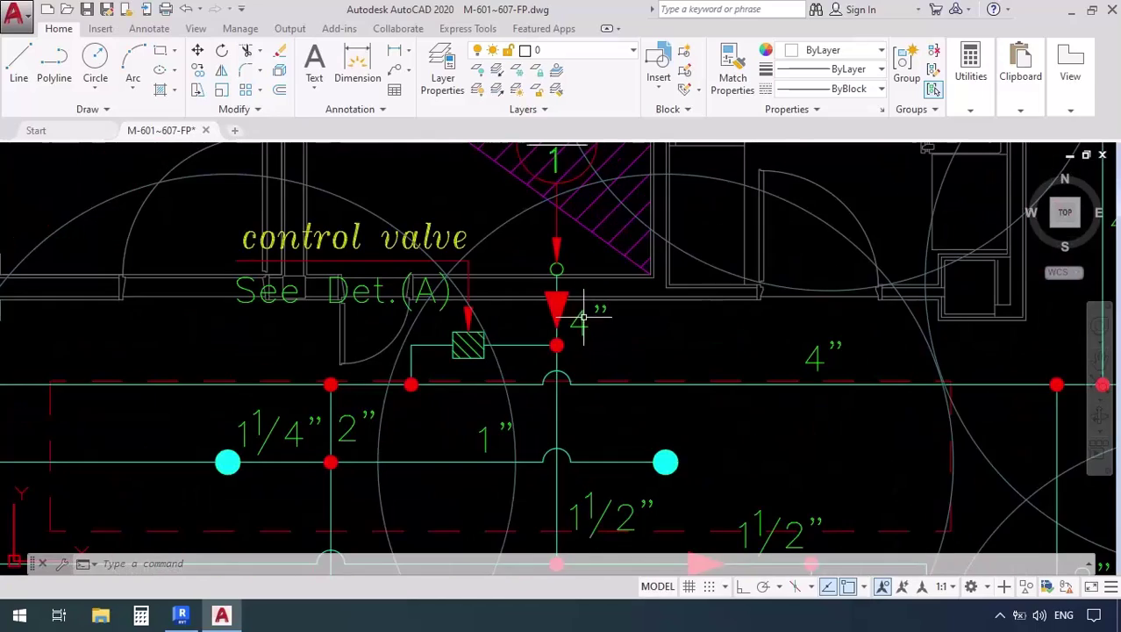
{"action": "middle_click_drag", "start_coordinate": [581, 313], "coordinate": [621, 321]}
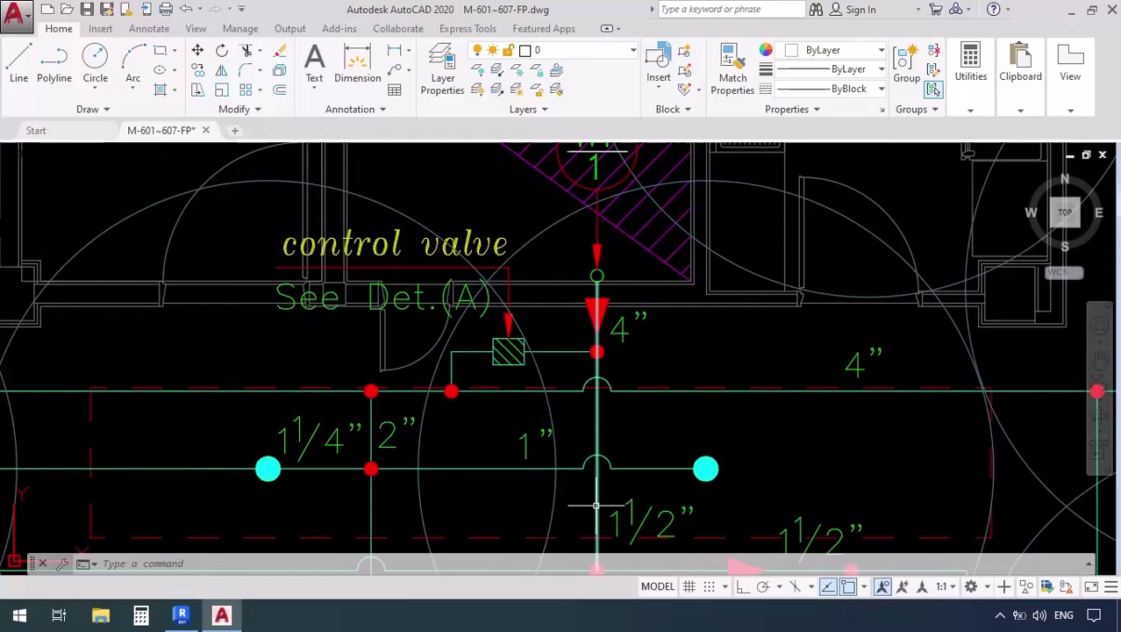
{"action": "middle_click_drag", "start_coordinate": [596, 459], "coordinate": [571, 358]}
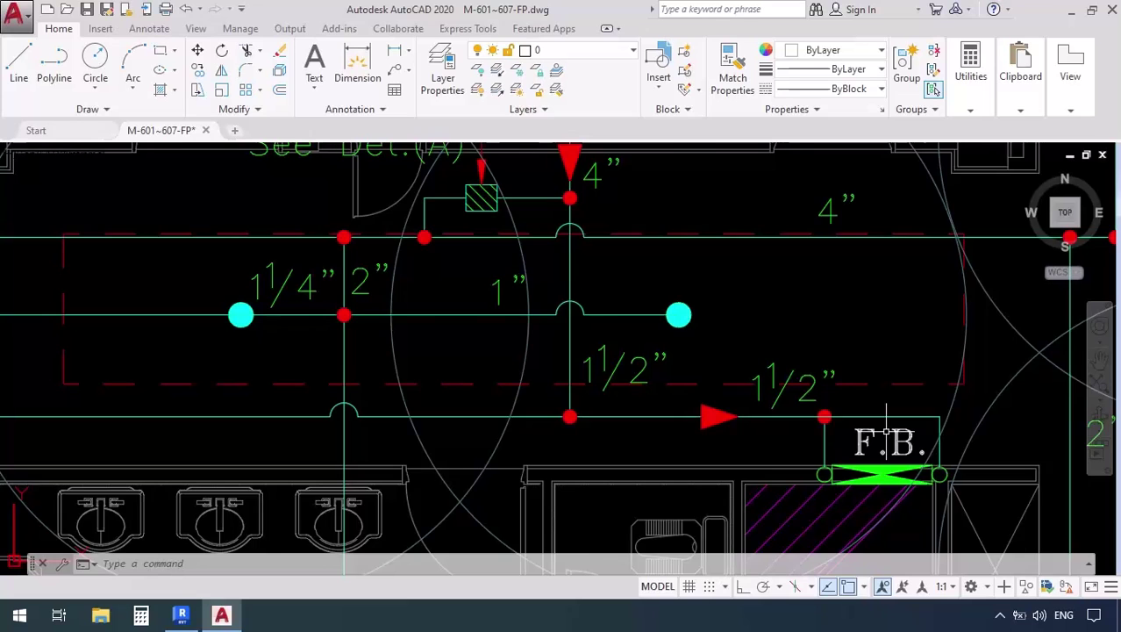
{"action": "scroll", "coordinate": [886, 430], "scroll_direction": "down", "scroll_amount": 5}
{"action": "mouse_move", "coordinate": [272, 351]}
{"action": "middle_mouse_down"}
{"action": "mouse_move", "coordinate": [410, 430]}
{"action": "mouse_move", "coordinate": [794, 428]}
{"action": "middle_mouse_up"}
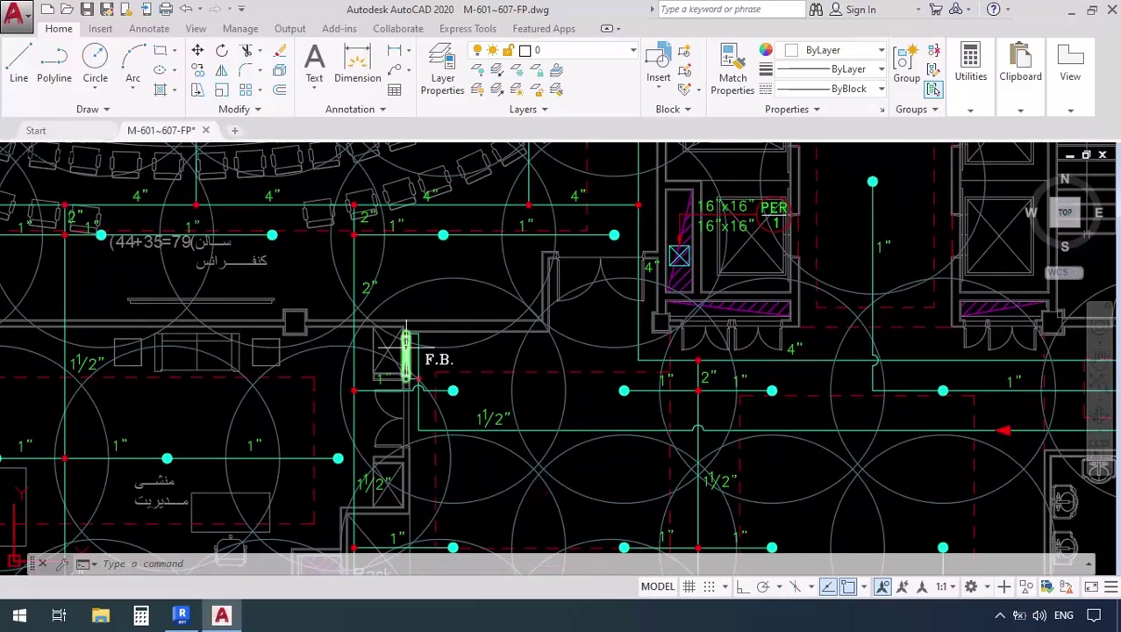
{"action": "scroll", "coordinate": [303, 355], "scroll_direction": "down", "scroll_amount": 8}
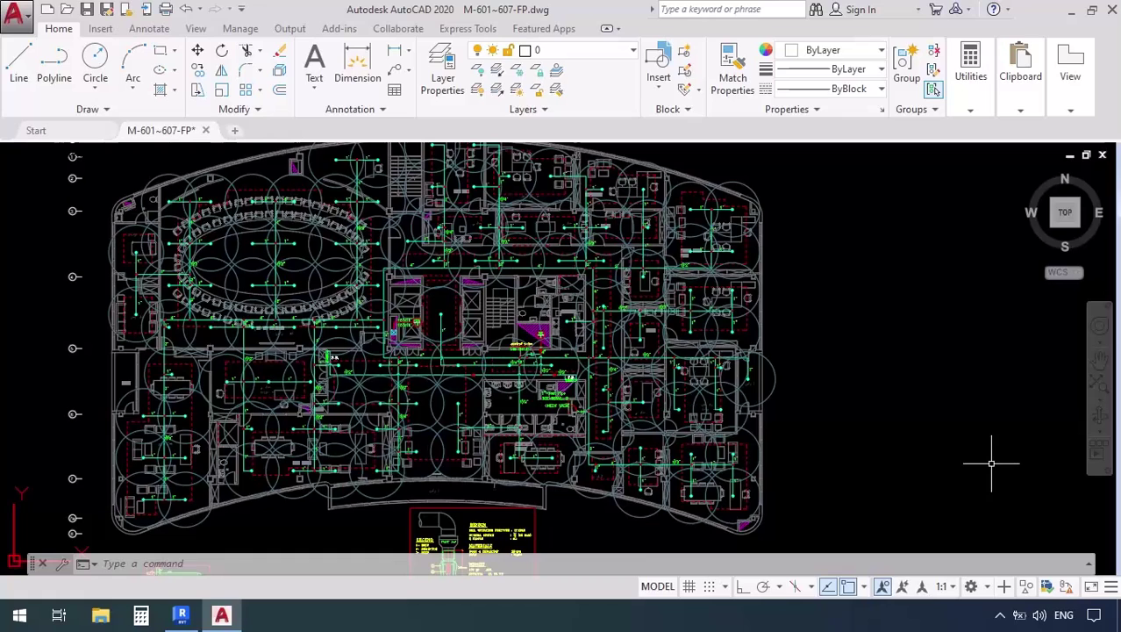
Zoom into the pendent sprinkler temperature rating table and DETAIL "A".
{"action": "scroll", "coordinate": [991, 463], "scroll_direction": "up", "scroll_amount": 2}
{"action": "scroll", "coordinate": [942, 381], "scroll_direction": "up", "scroll_amount": 1}
{"action": "scroll", "coordinate": [826, 393], "scroll_direction": "up", "scroll_amount": 1}
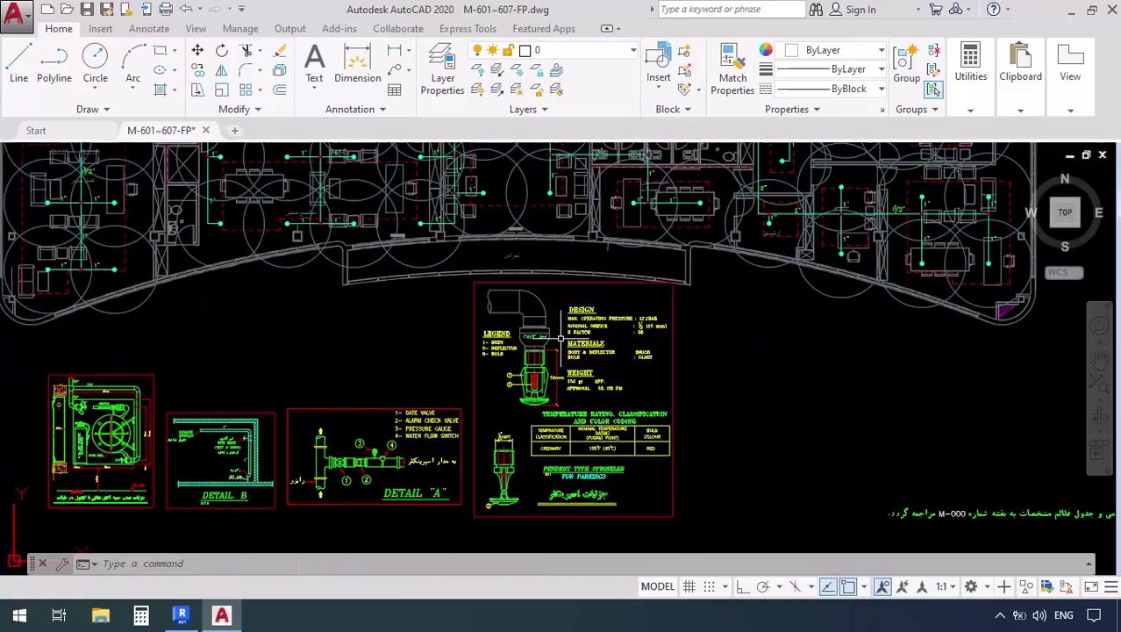
{"action": "scroll", "coordinate": [519, 327], "scroll_direction": "up", "scroll_amount": 2}
{"action": "middle_click_drag", "start_coordinate": [308, 388], "coordinate": [297, 340]}
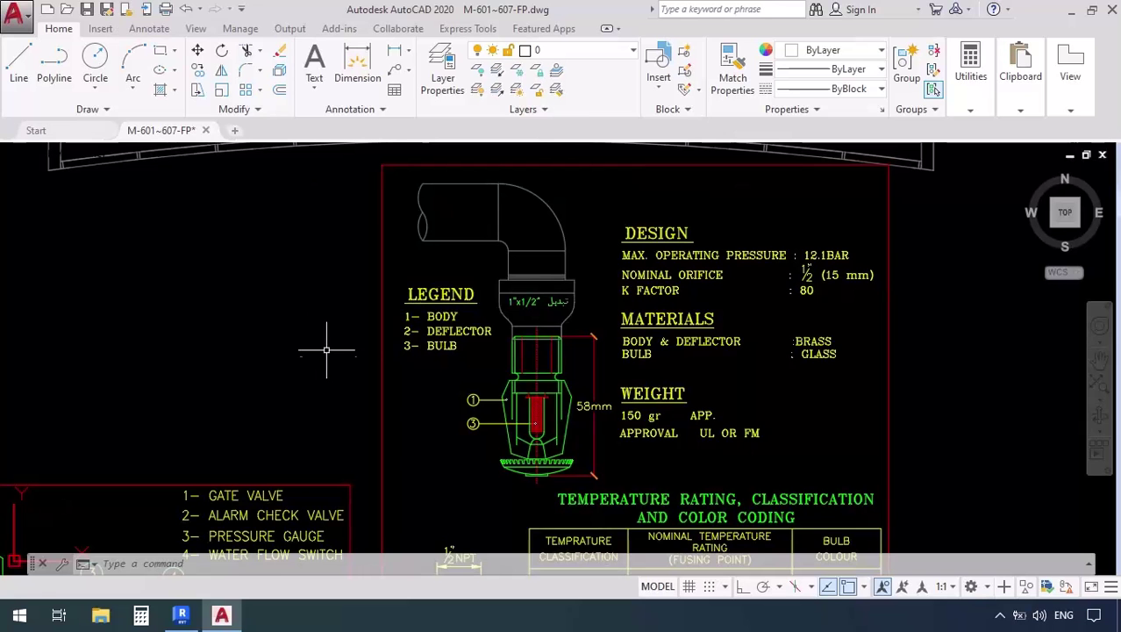
{"action": "scroll", "coordinate": [333, 370], "scroll_direction": "down", "scroll_amount": 2}
{"action": "scroll", "coordinate": [329, 369], "scroll_direction": "up", "scroll_amount": 1}
{"action": "middle_click_drag", "start_coordinate": [329, 369], "coordinate": [342, 296]}
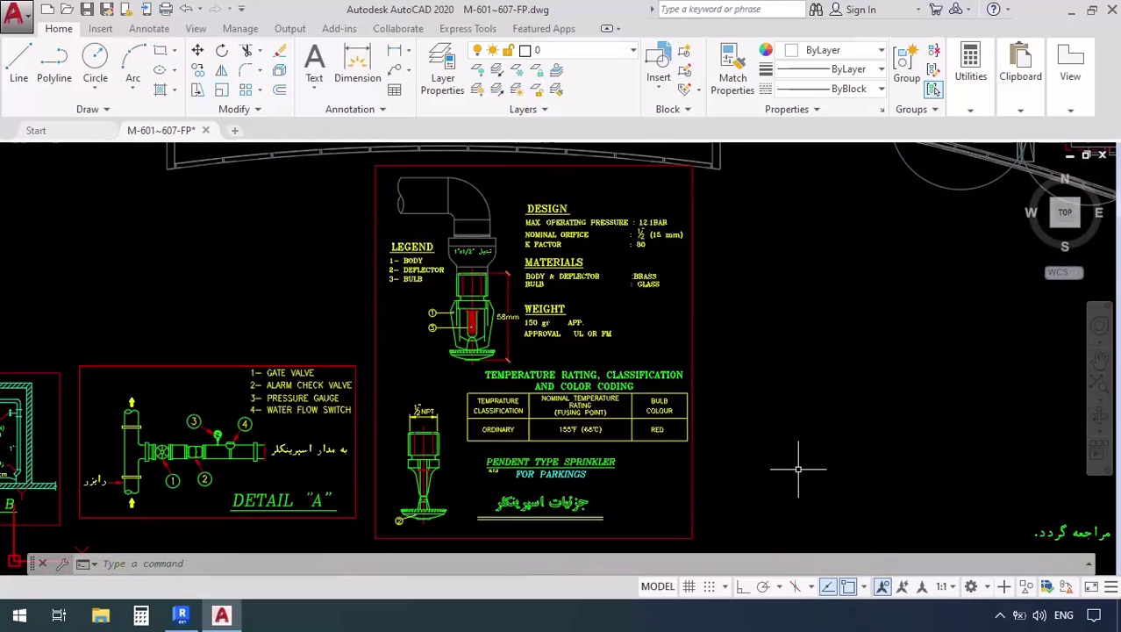
Pan across to read the DESIGN and WEIGHT specification notes.
{"action": "scroll", "coordinate": [456, 278], "scroll_direction": "up", "scroll_amount": 4}
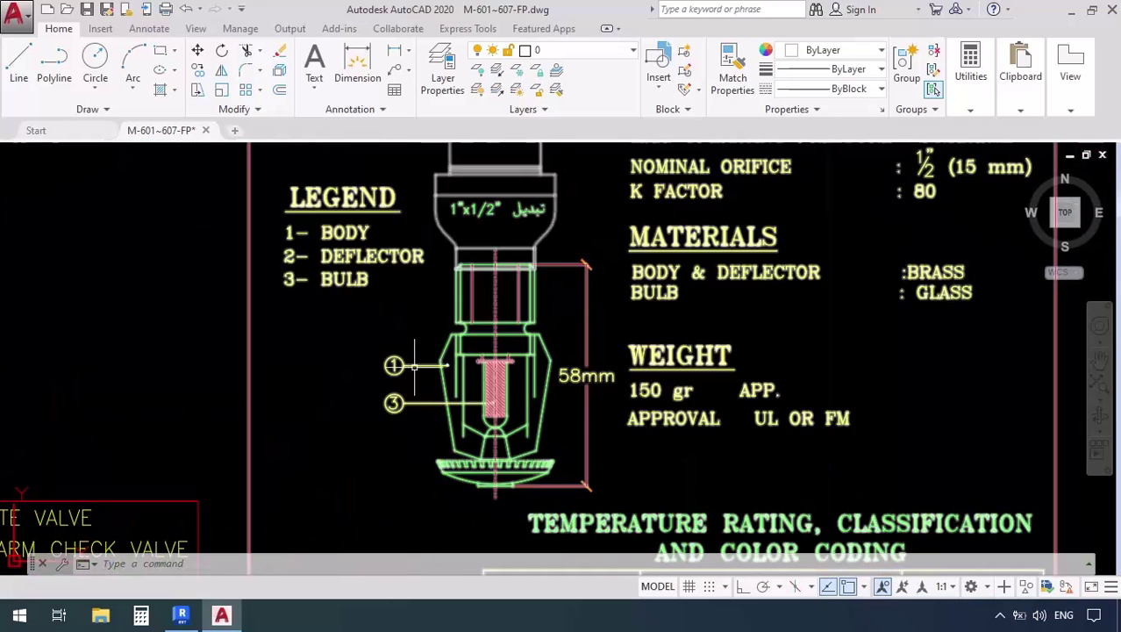
{"action": "middle_click_drag", "start_coordinate": [415, 366], "coordinate": [434, 469]}
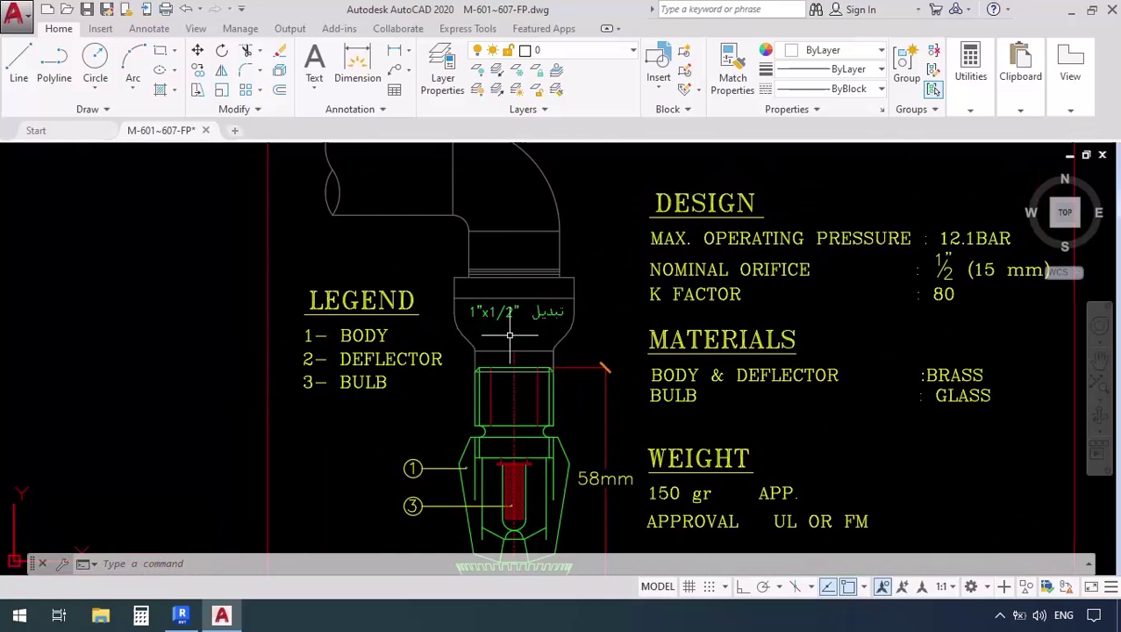
{"action": "middle_click_drag", "start_coordinate": [904, 488], "coordinate": [572, 466]}
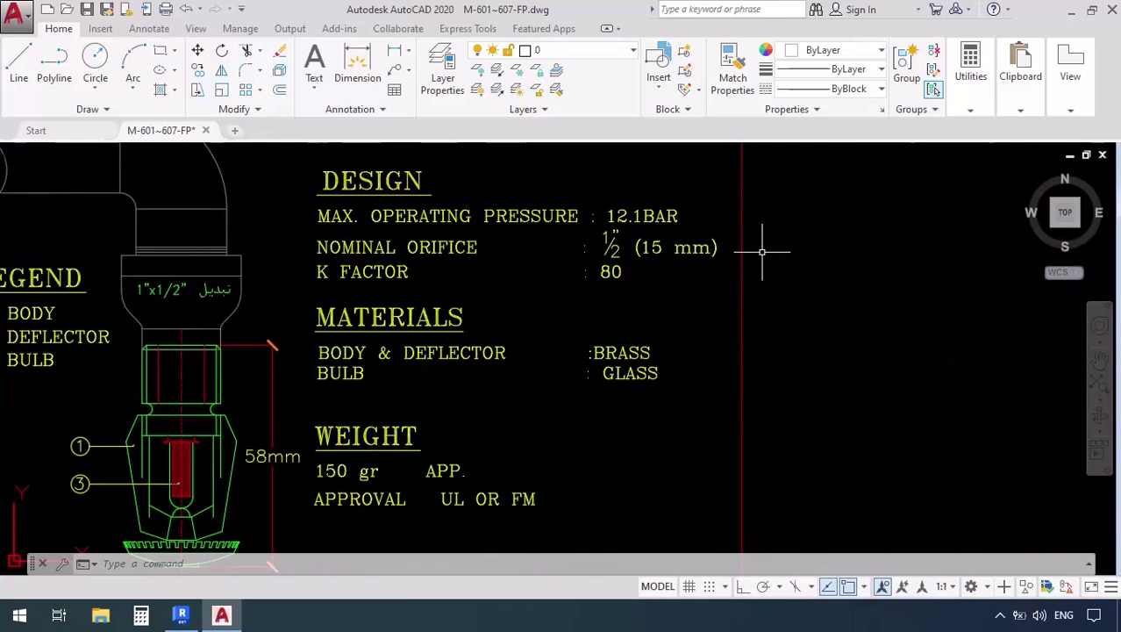
{"action": "scroll", "coordinate": [762, 252], "scroll_direction": "down", "scroll_amount": 4}
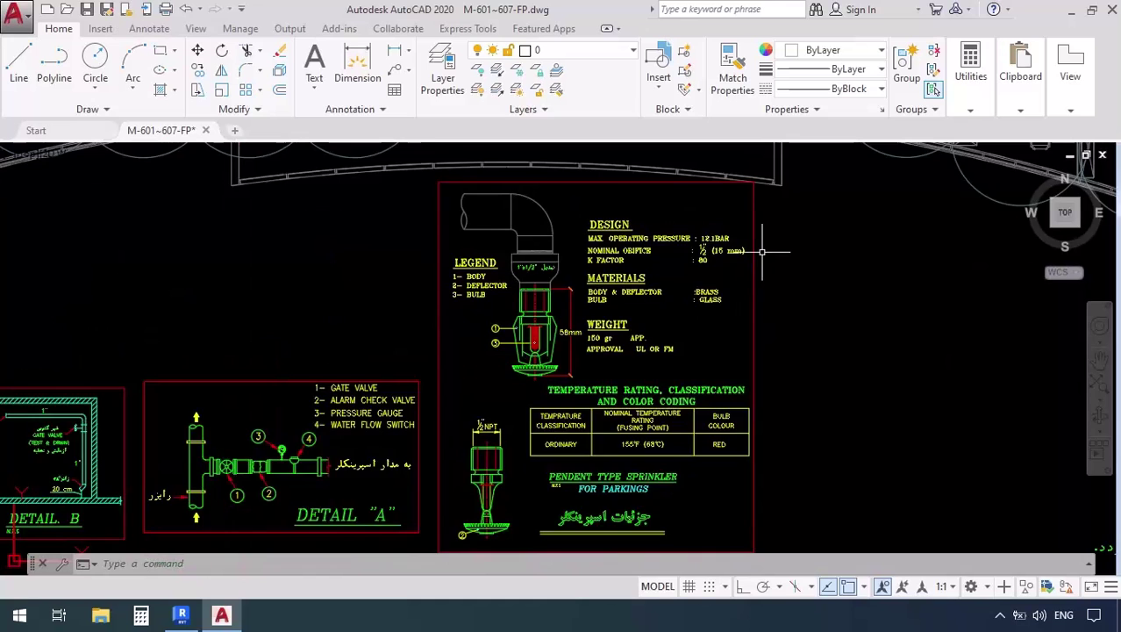
{"action": "scroll", "coordinate": [762, 251], "scroll_direction": "down", "scroll_amount": 2}
{"action": "scroll", "coordinate": [554, 434], "scroll_direction": "up", "scroll_amount": 3}
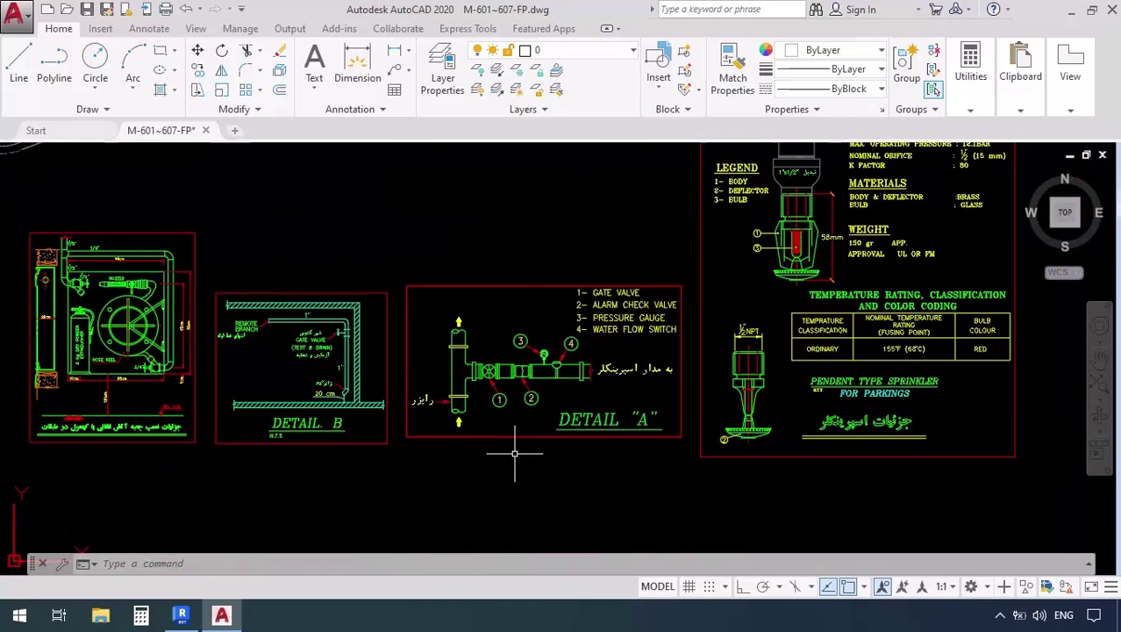
Pan across DETAIL B to the fire cabinet detail, then zoom out to the full fourth floor.
{"action": "scroll", "coordinate": [514, 450], "scroll_direction": "up", "scroll_amount": 2}
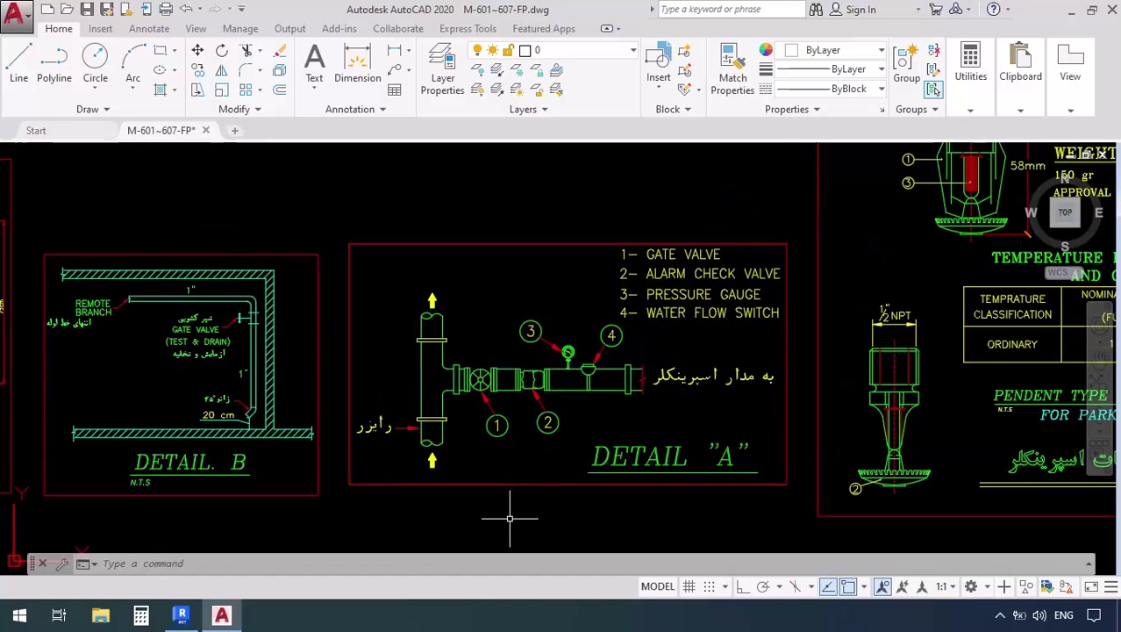
{"action": "middle_click_drag", "start_coordinate": [366, 521], "coordinate": [793, 525]}
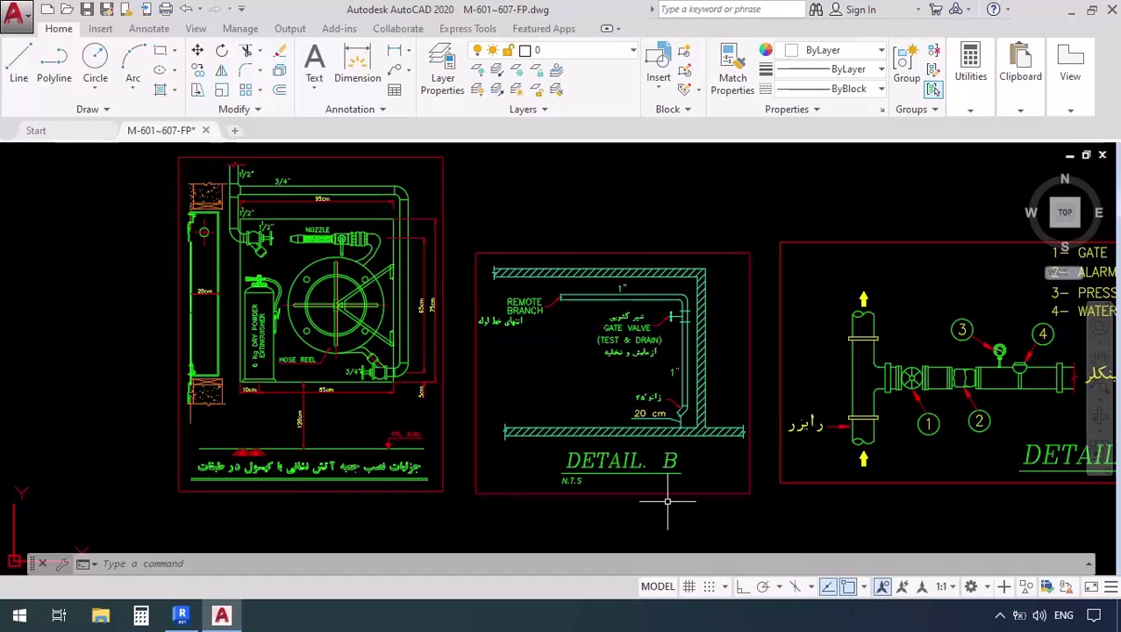
{"action": "middle_click_drag", "start_coordinate": [12, 443], "coordinate": [144, 456]}
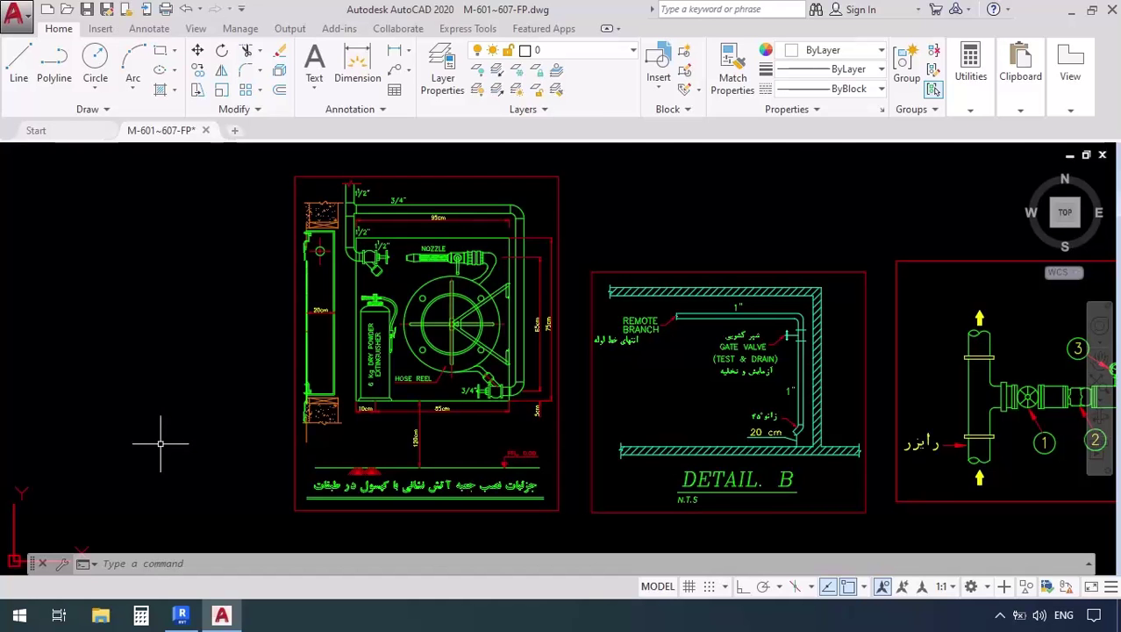
{"action": "scroll", "coordinate": [158, 421], "scroll_direction": "down", "scroll_amount": 8}
{"action": "middle_click_drag", "start_coordinate": [247, 451], "coordinate": [399, 500]}
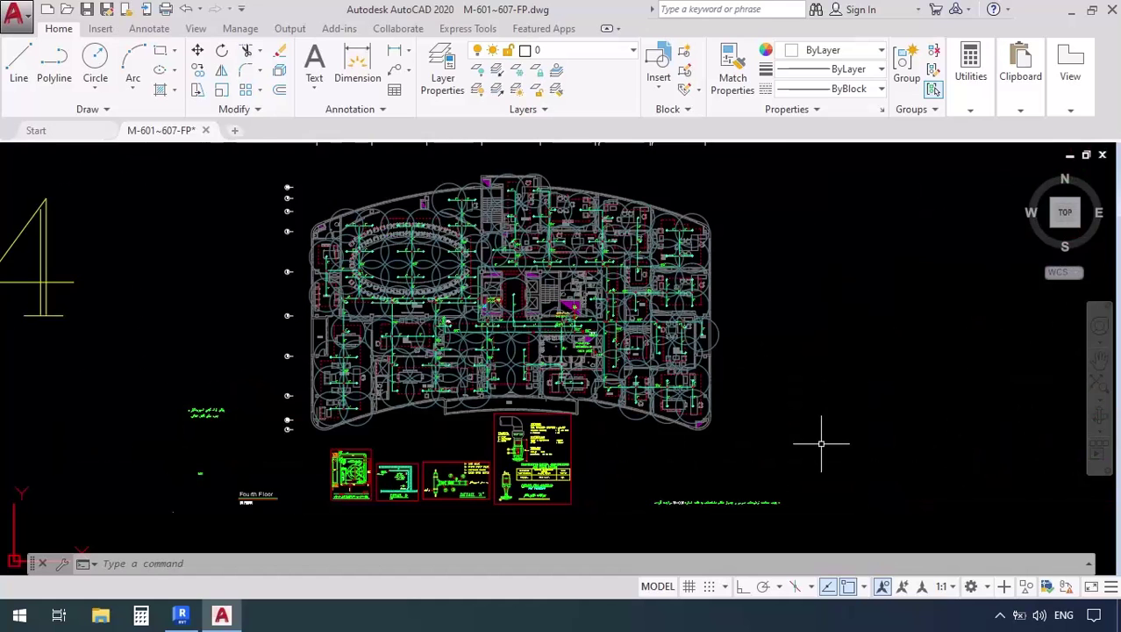
Pan down the stacked plans from floor +3 through GF and -1 to the -2 floor.
{"action": "scroll", "coordinate": [781, 396], "scroll_direction": "down", "scroll_amount": 4}
{"action": "mouse_move", "coordinate": [751, 500]}
{"action": "middle_mouse_down"}
{"action": "mouse_move", "coordinate": [702, 468]}
{"action": "mouse_move", "coordinate": [614, 277]}
{"action": "middle_mouse_up"}
{"action": "mouse_move", "coordinate": [636, 463]}
{"action": "middle_mouse_down"}
{"action": "mouse_move", "coordinate": [621, 405]}
{"action": "mouse_move", "coordinate": [637, 295]}
{"action": "middle_mouse_up"}
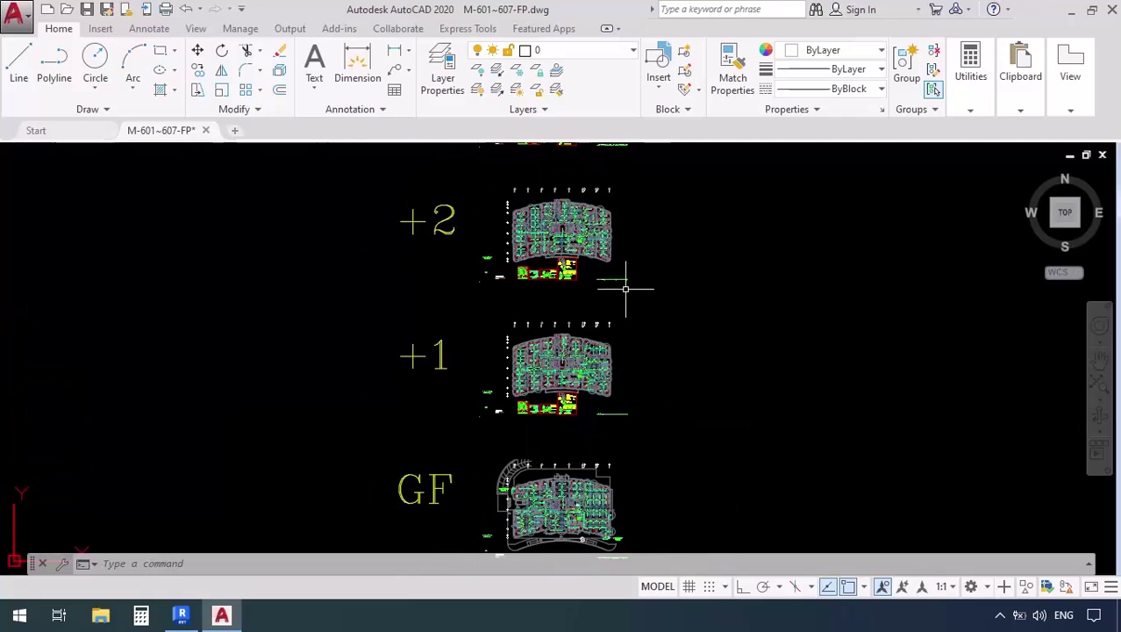
{"action": "mouse_move", "coordinate": [636, 490]}
{"action": "middle_mouse_down"}
{"action": "mouse_move", "coordinate": [636, 317]}
{"action": "mouse_move", "coordinate": [603, 335]}
{"action": "middle_mouse_up"}
{"action": "scroll", "coordinate": [604, 335], "scroll_direction": "up", "scroll_amount": 5}
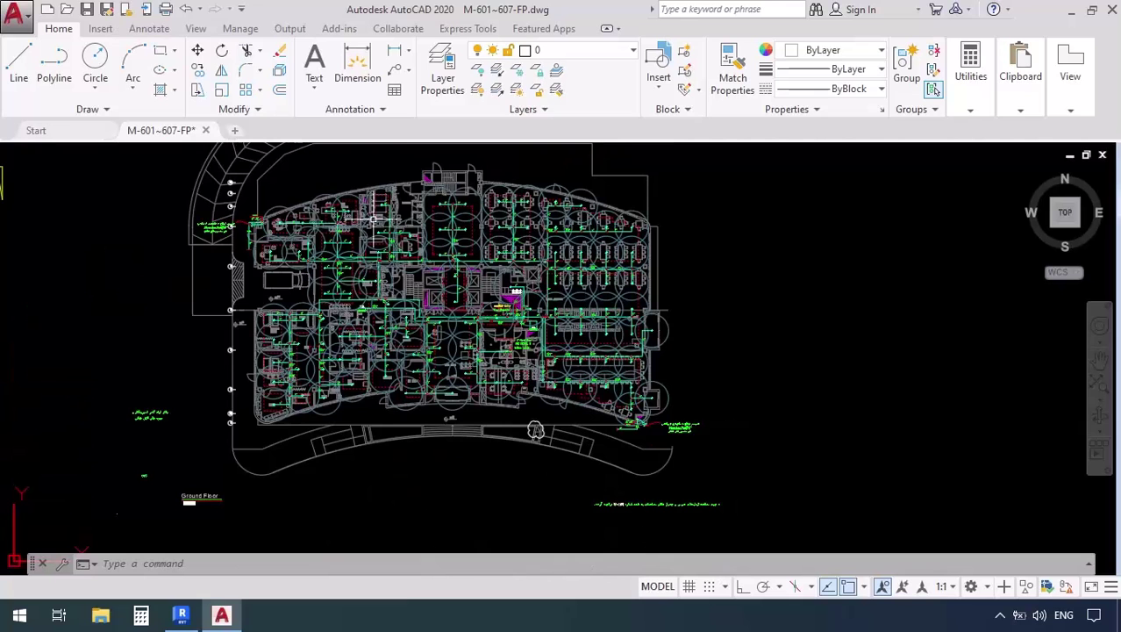
{"action": "mouse_move", "coordinate": [708, 526]}
{"action": "middle_mouse_down"}
{"action": "mouse_move", "coordinate": [788, 476]}
{"action": "mouse_move", "coordinate": [733, 281]}
{"action": "middle_mouse_up"}
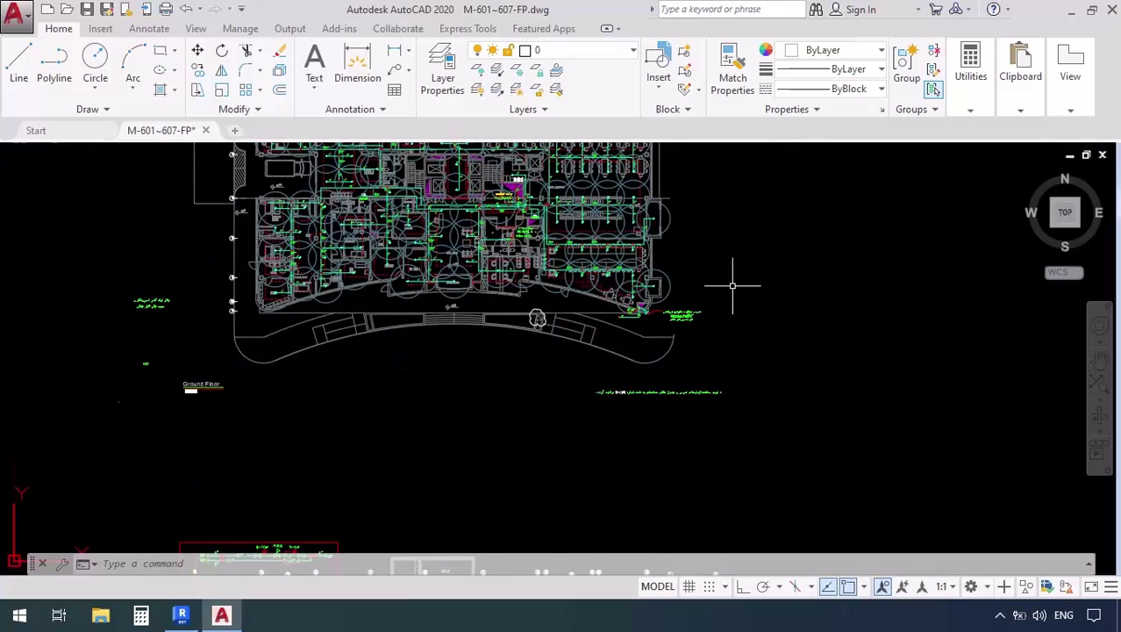
{"action": "scroll", "coordinate": [733, 304], "scroll_direction": "down", "scroll_amount": 3}
{"action": "middle_click_drag", "start_coordinate": [718, 468], "coordinate": [701, 256]}
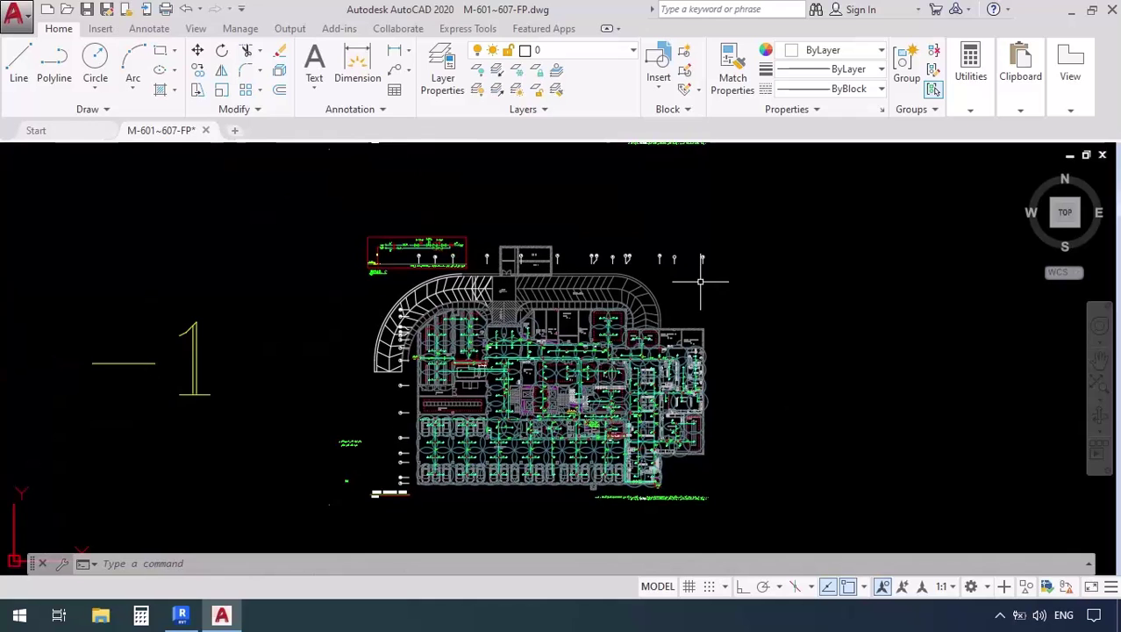
{"action": "middle_click_drag", "start_coordinate": [669, 416], "coordinate": [669, 209]}
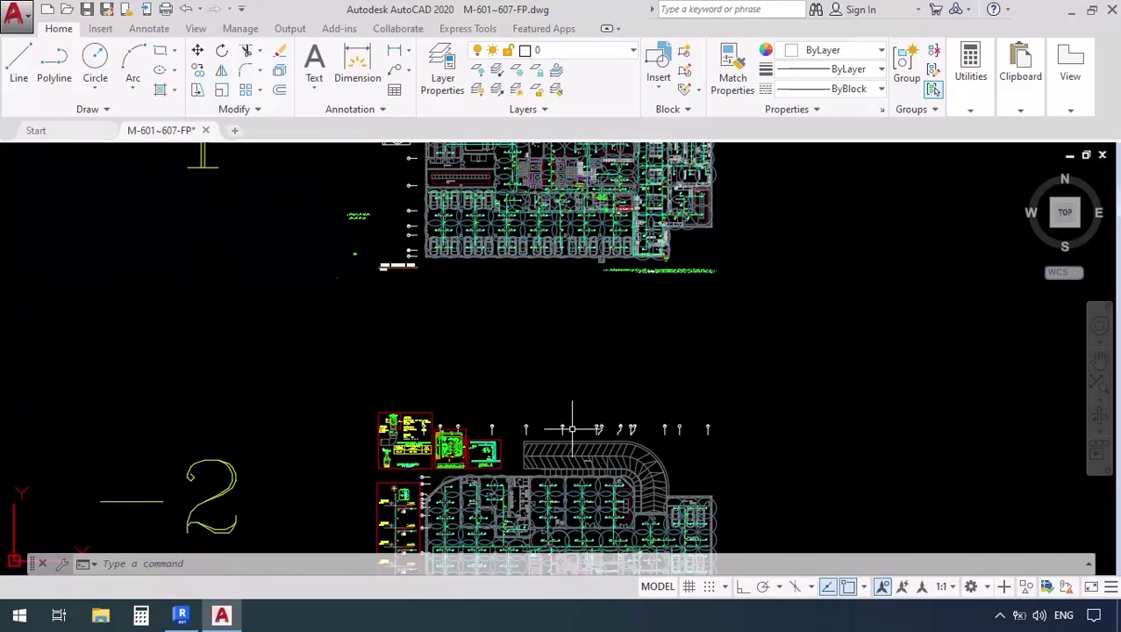
{"action": "middle_click_drag", "start_coordinate": [572, 428], "coordinate": [570, 269]}
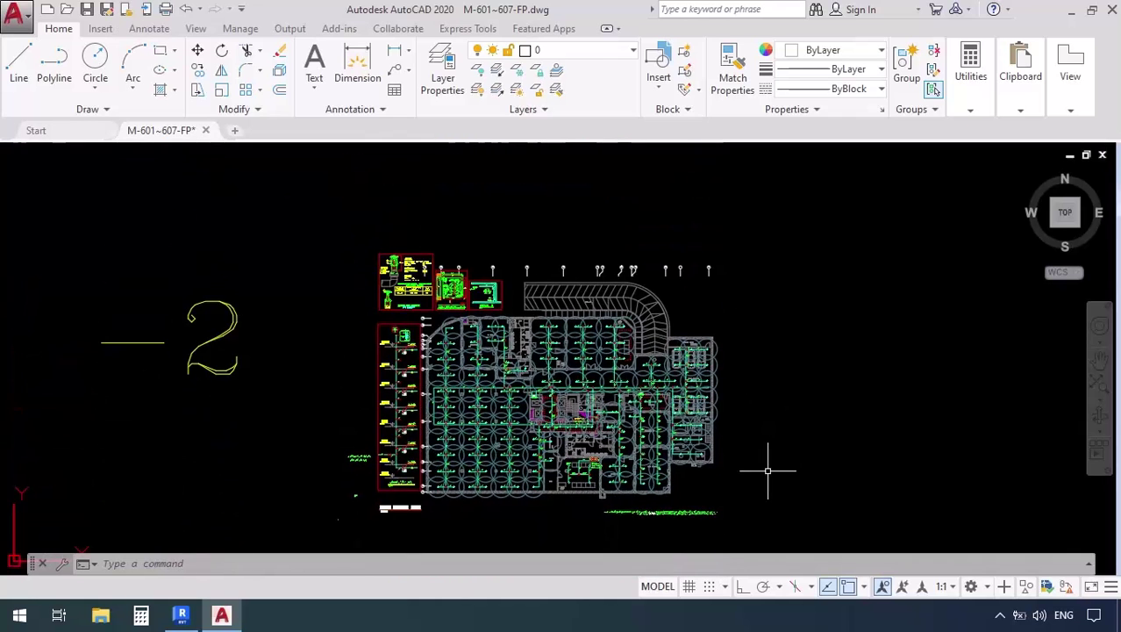
Zoom into the riser diagram's roof level and notes, then show all floors +4 to -2.
{"action": "scroll", "coordinate": [383, 457], "scroll_direction": "up", "scroll_amount": 5}
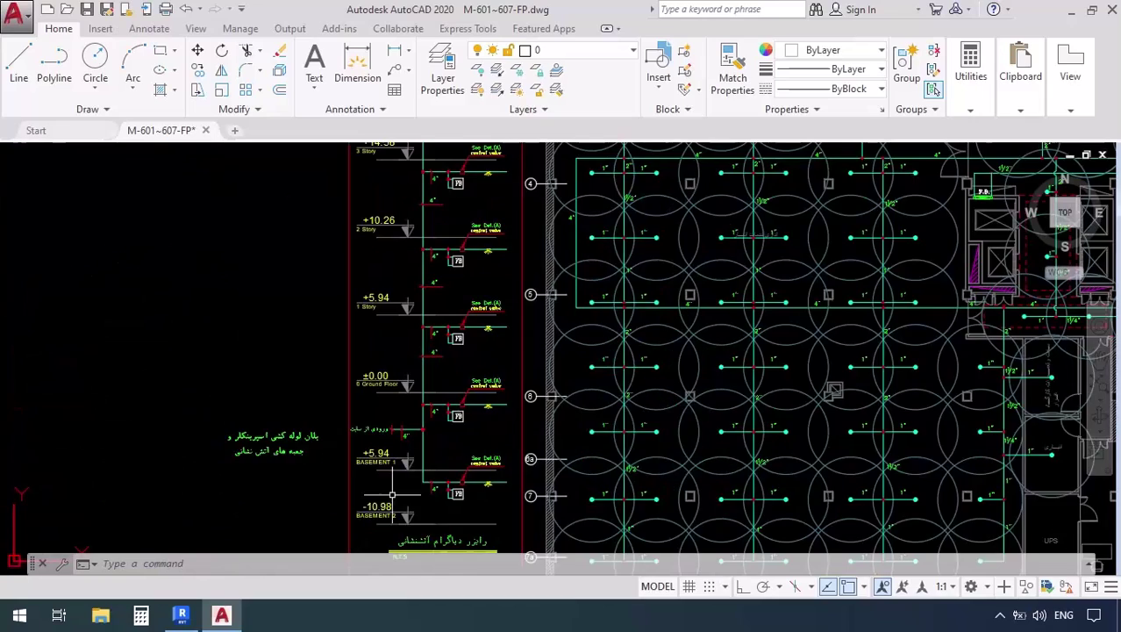
{"action": "middle_click_drag", "start_coordinate": [405, 194], "coordinate": [407, 498]}
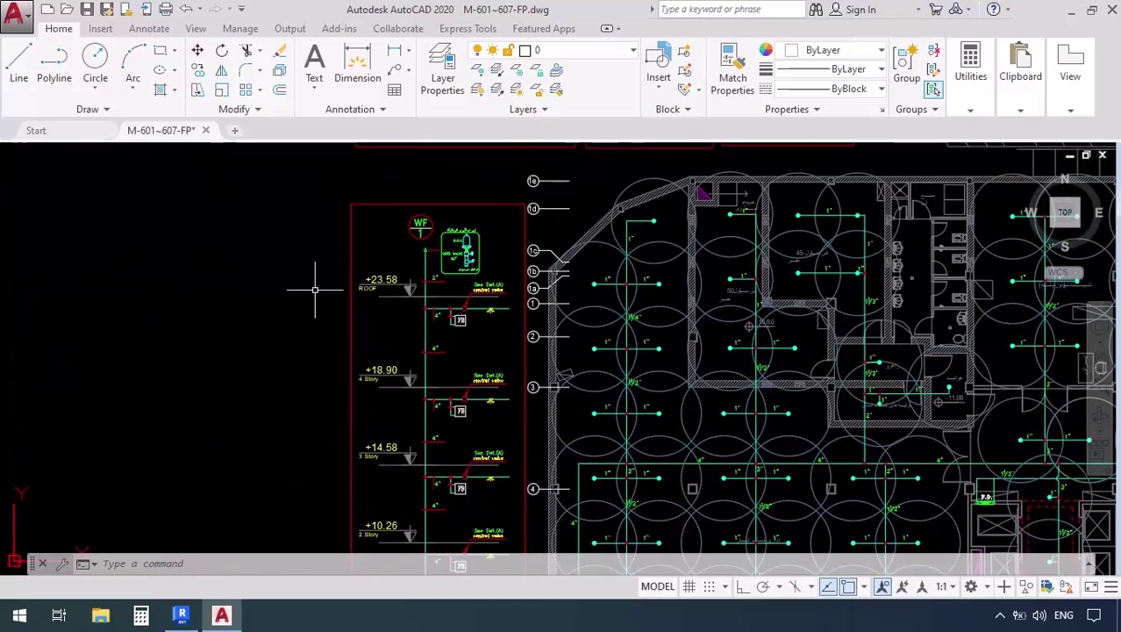
{"action": "scroll", "coordinate": [277, 269], "scroll_direction": "down", "scroll_amount": 6}
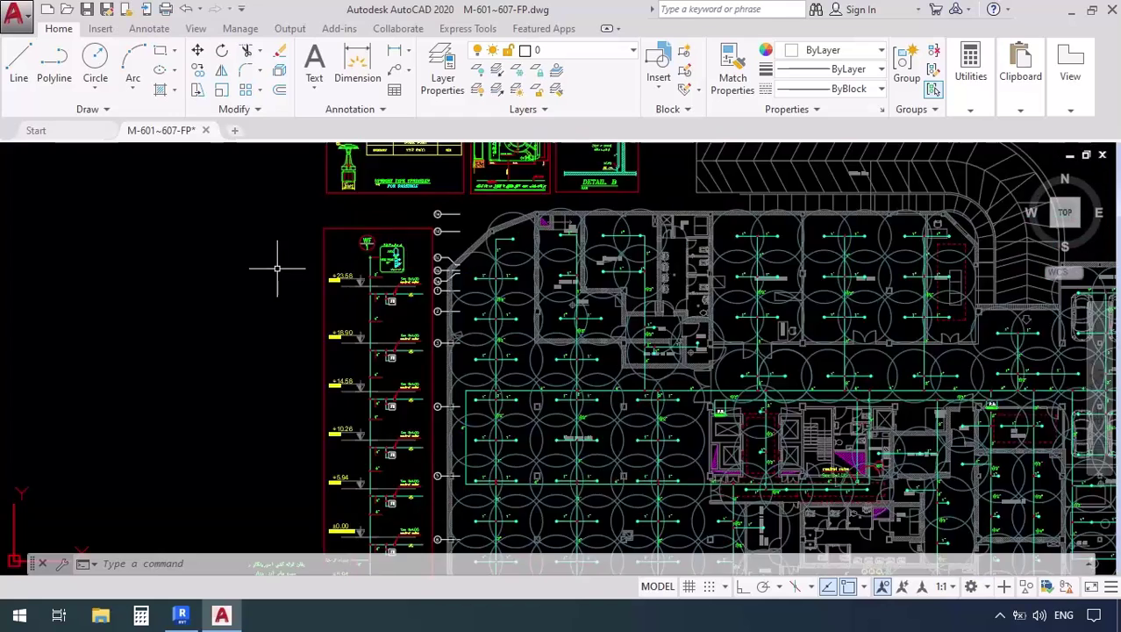
{"action": "scroll", "coordinate": [620, 497], "scroll_direction": "up", "scroll_amount": 7}
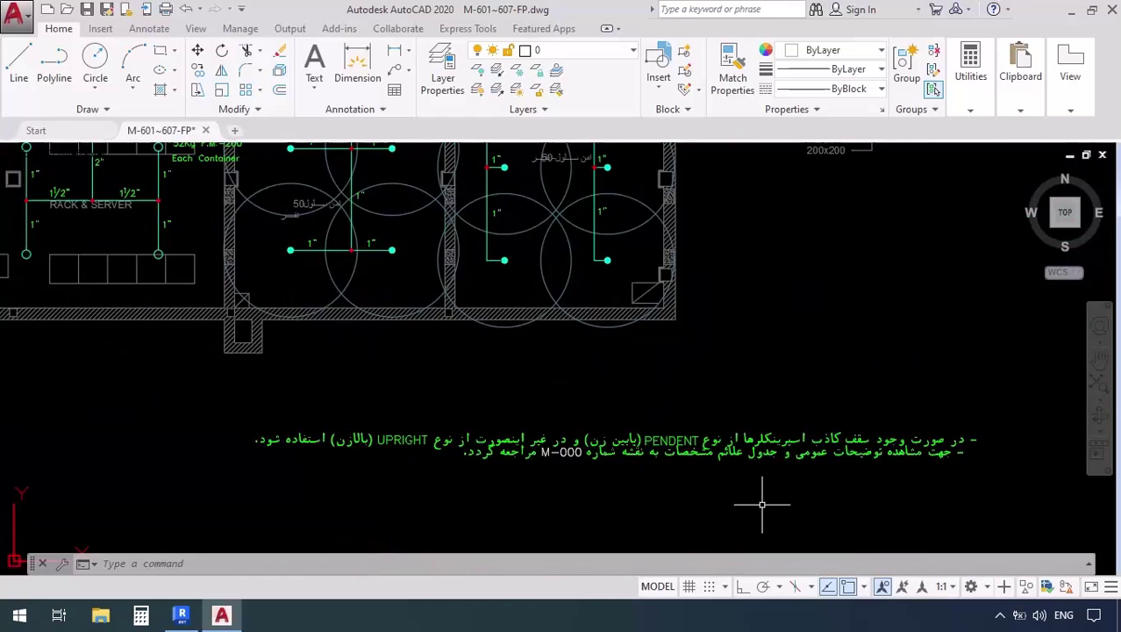
{"action": "scroll", "coordinate": [758, 501], "scroll_direction": "up", "scroll_amount": 2}
{"action": "scroll", "coordinate": [753, 502], "scroll_direction": "down", "scroll_amount": 2}
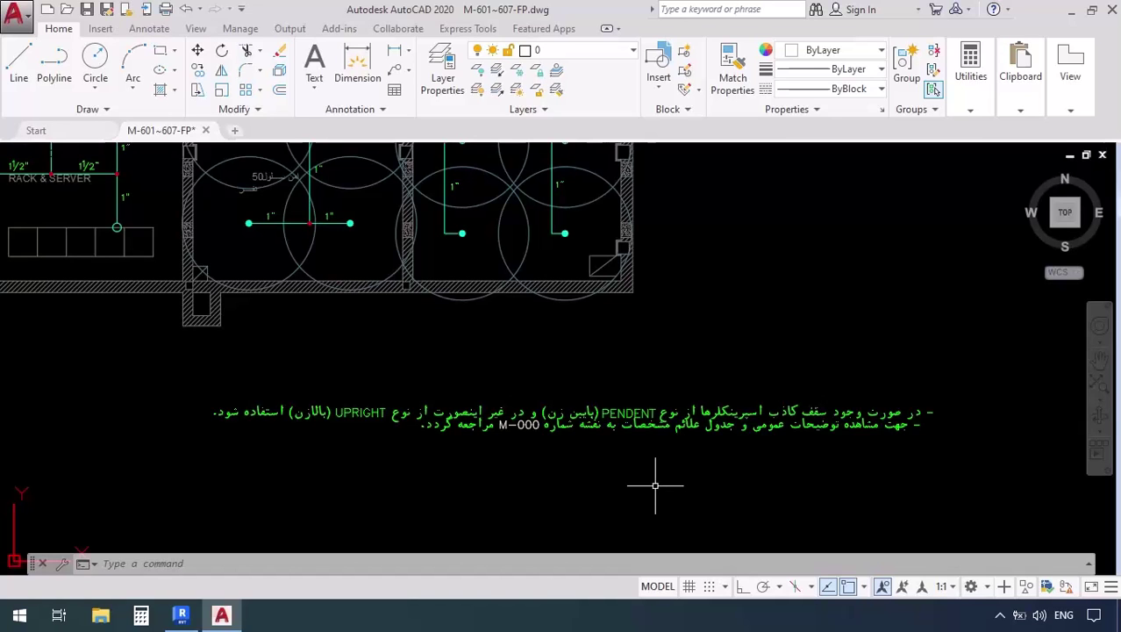
{"action": "scroll", "coordinate": [655, 485], "scroll_direction": "down", "scroll_amount": 10}
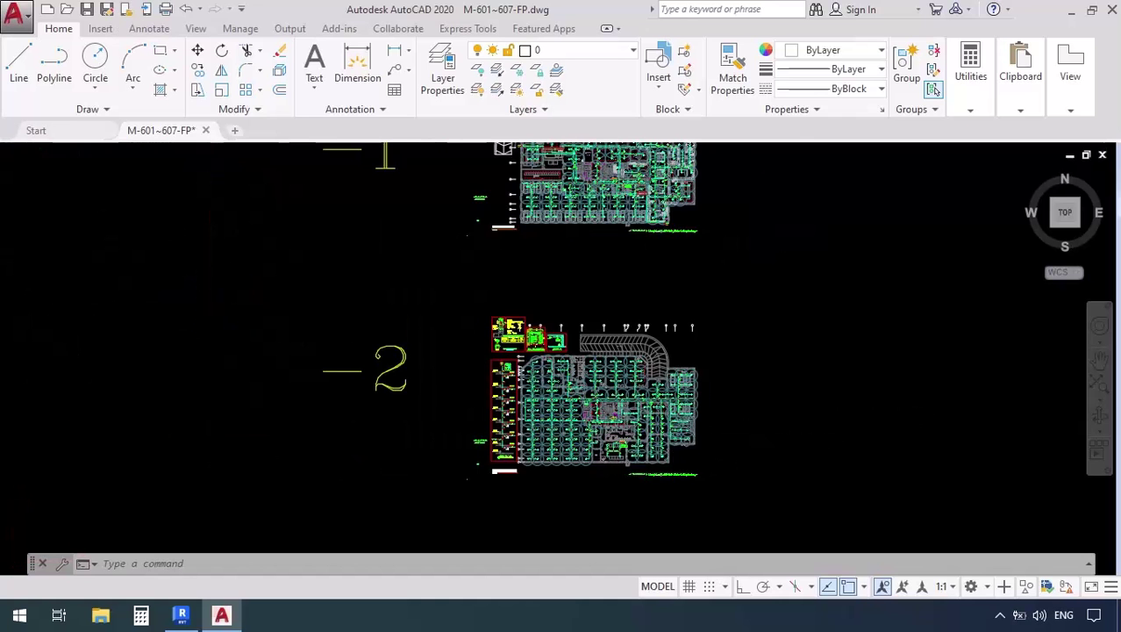
{"action": "middle_click_drag", "start_coordinate": [671, 478], "coordinate": [649, 396]}
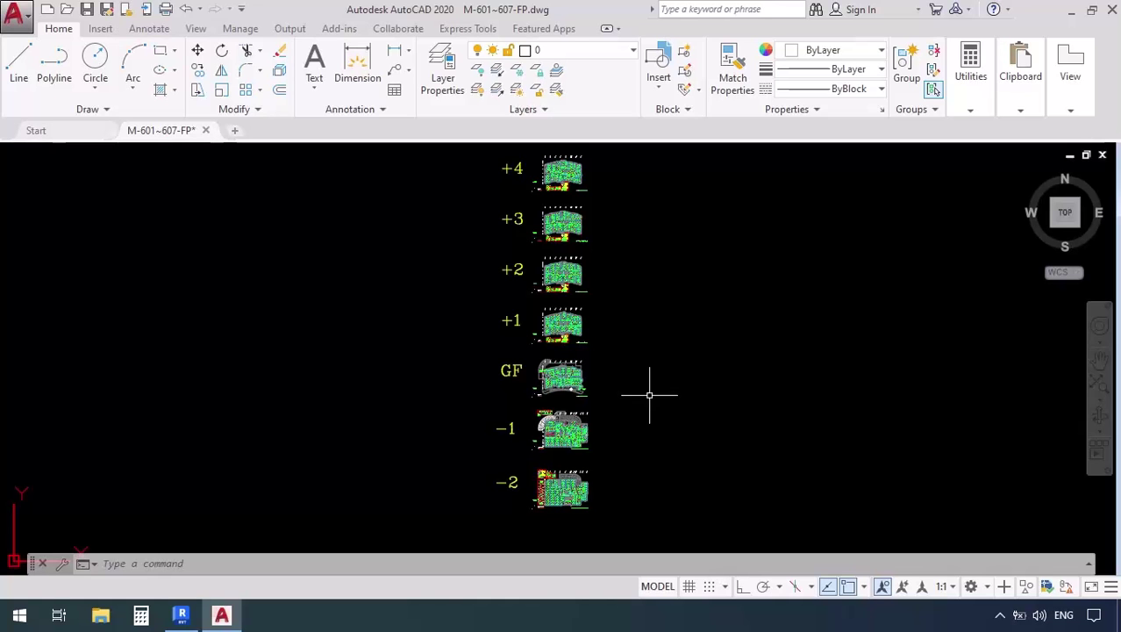
Open the notes drawing M-000-L.dwg from the Total folder.
{"action": "scroll", "coordinate": [551, 501], "scroll_direction": "up", "scroll_amount": 5}
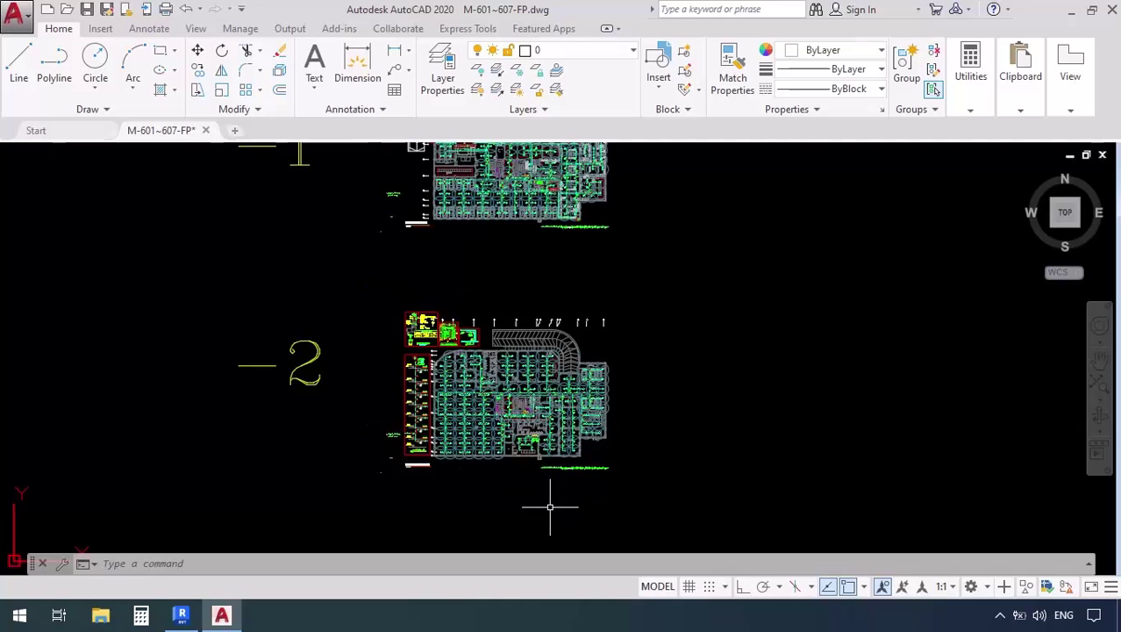
{"action": "scroll", "coordinate": [588, 461], "scroll_direction": "up", "scroll_amount": 6}
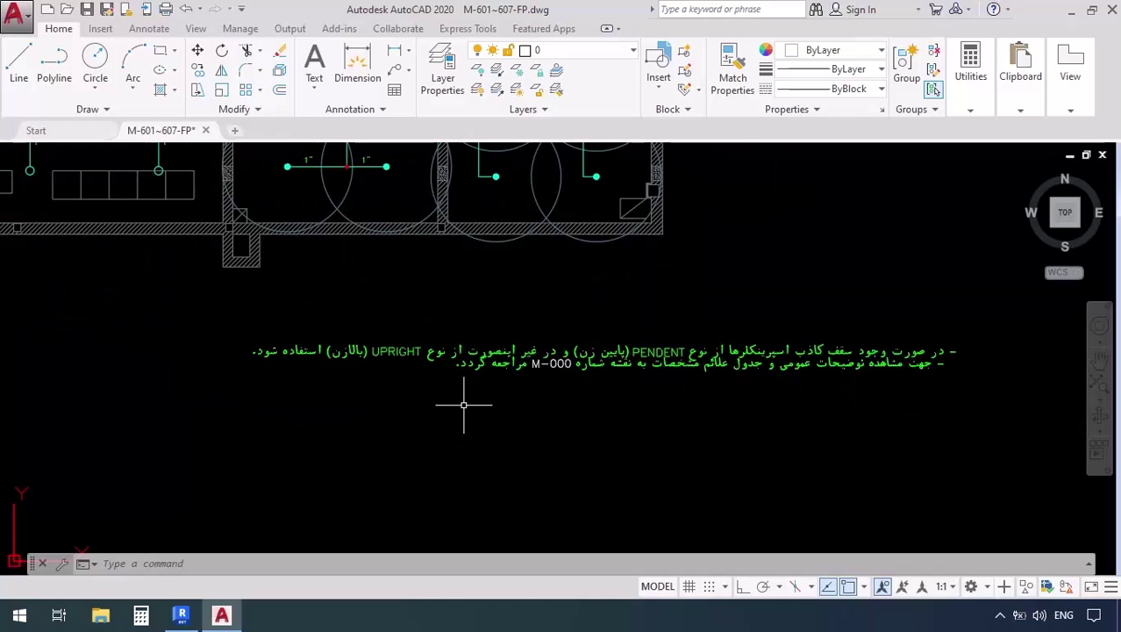
{"action": "left_click", "coordinate": [67, 9]}
{"action": "left_click", "coordinate": [321, 229]}
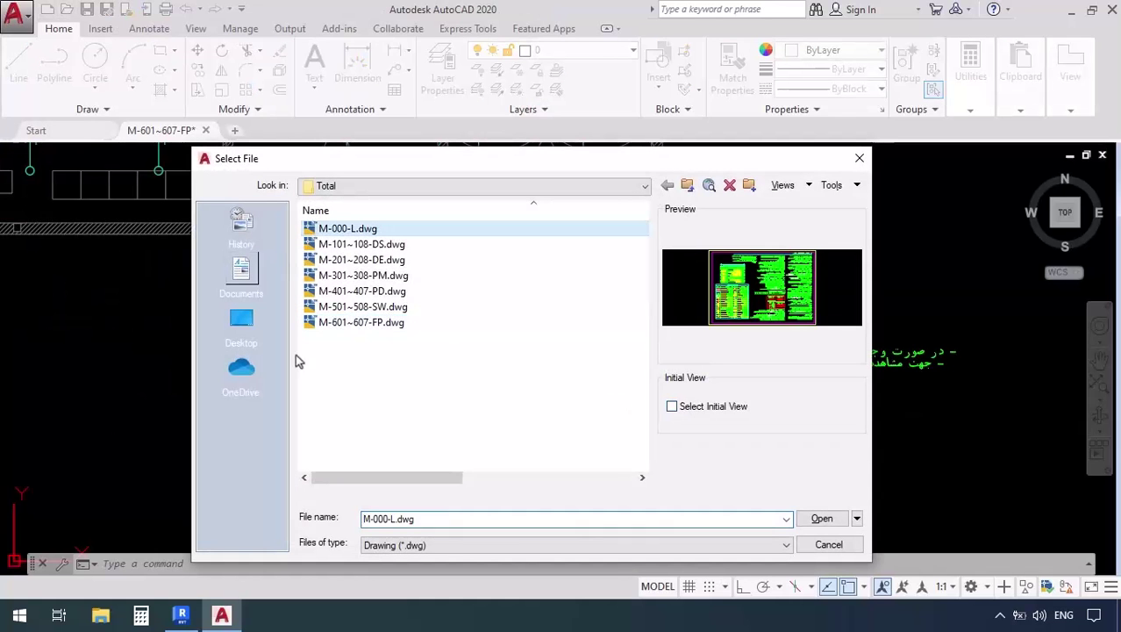
{"action": "left_click", "coordinate": [822, 518]}
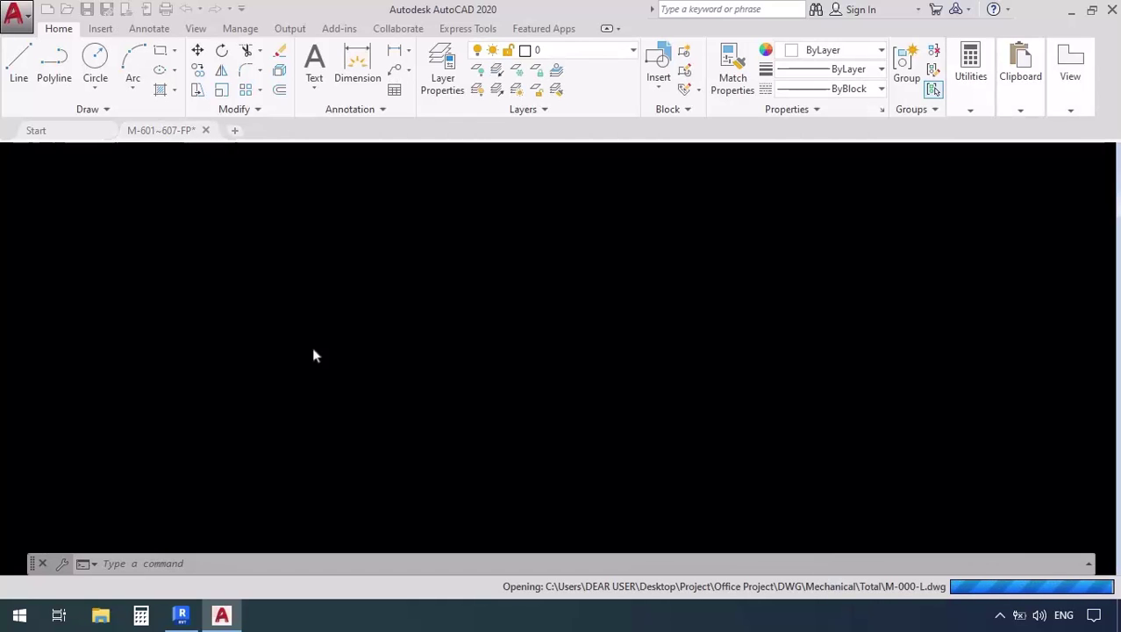
Zoom and pan to read the Persian pipework notes citing DIN2440 and BS1387.
{"action": "scroll", "coordinate": [746, 281], "scroll_direction": "up", "scroll_amount": 3}
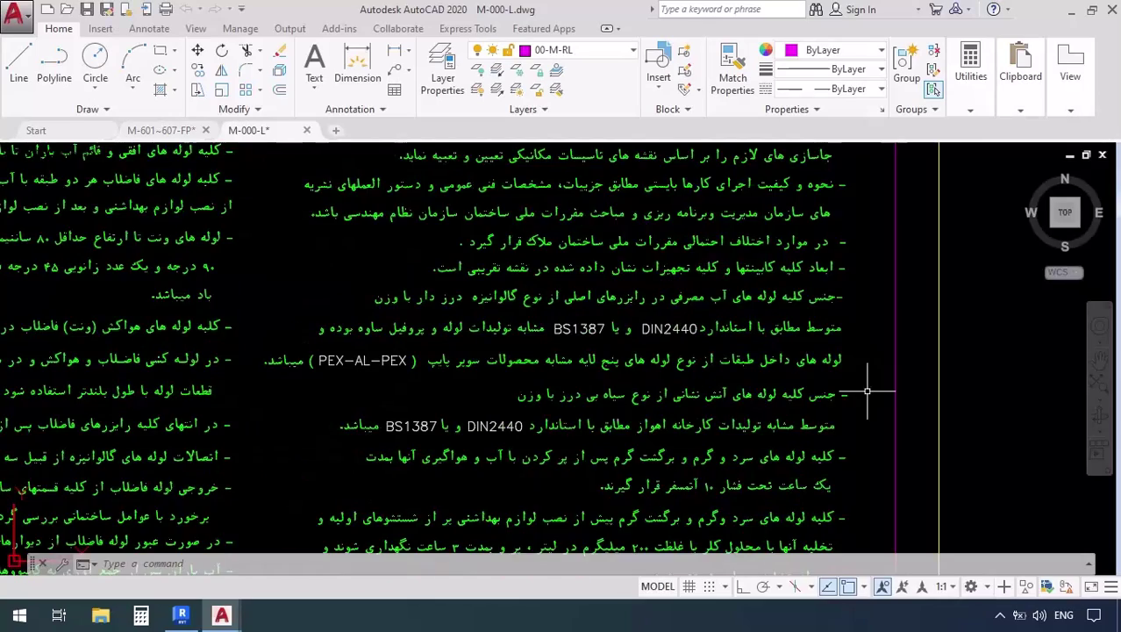
{"action": "middle_click_drag", "start_coordinate": [863, 387], "coordinate": [823, 283]}
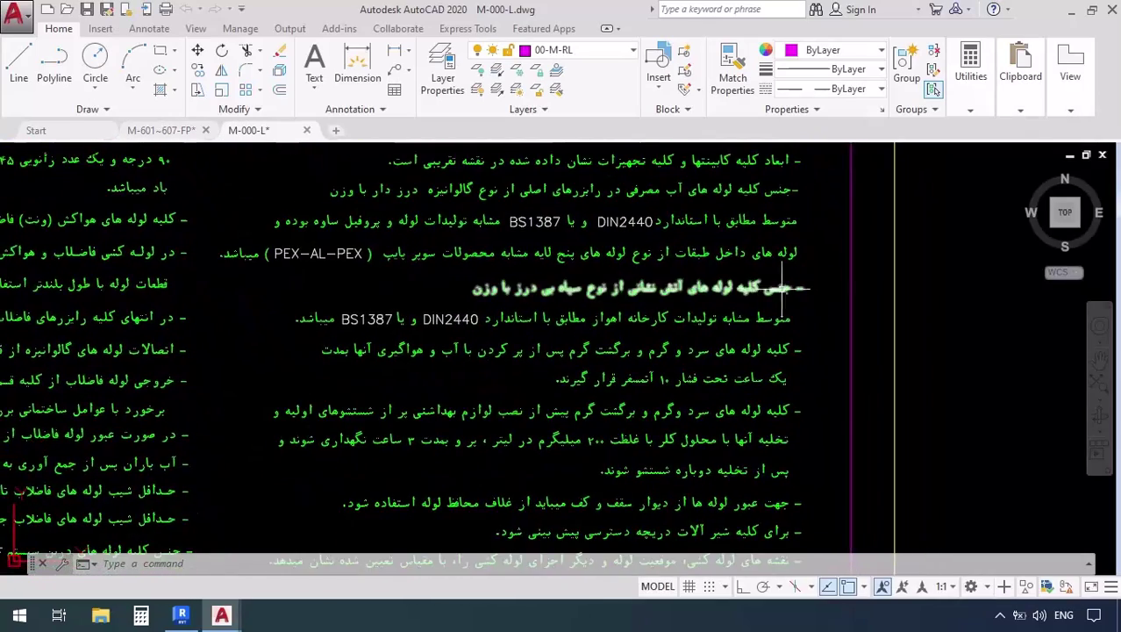